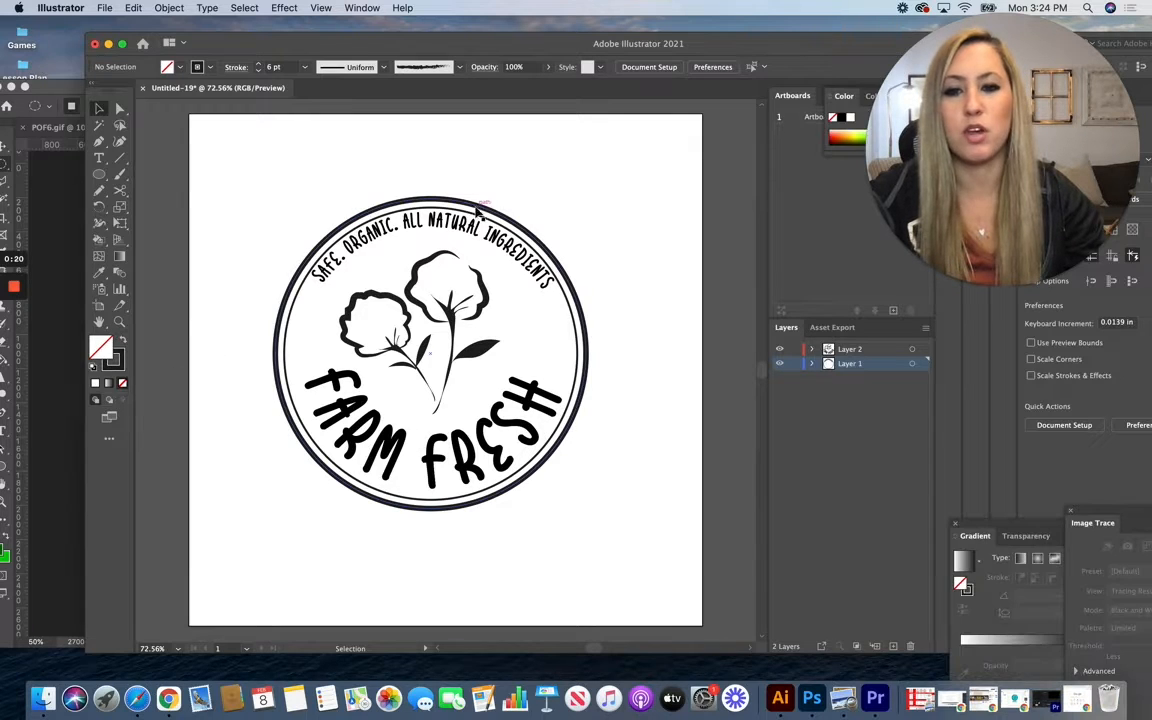
Select the whole Farm Fresh logo and copy it from Illustrator into the untitled 2700 px document in Photoshop.
click(458, 287)
click(411, 275)
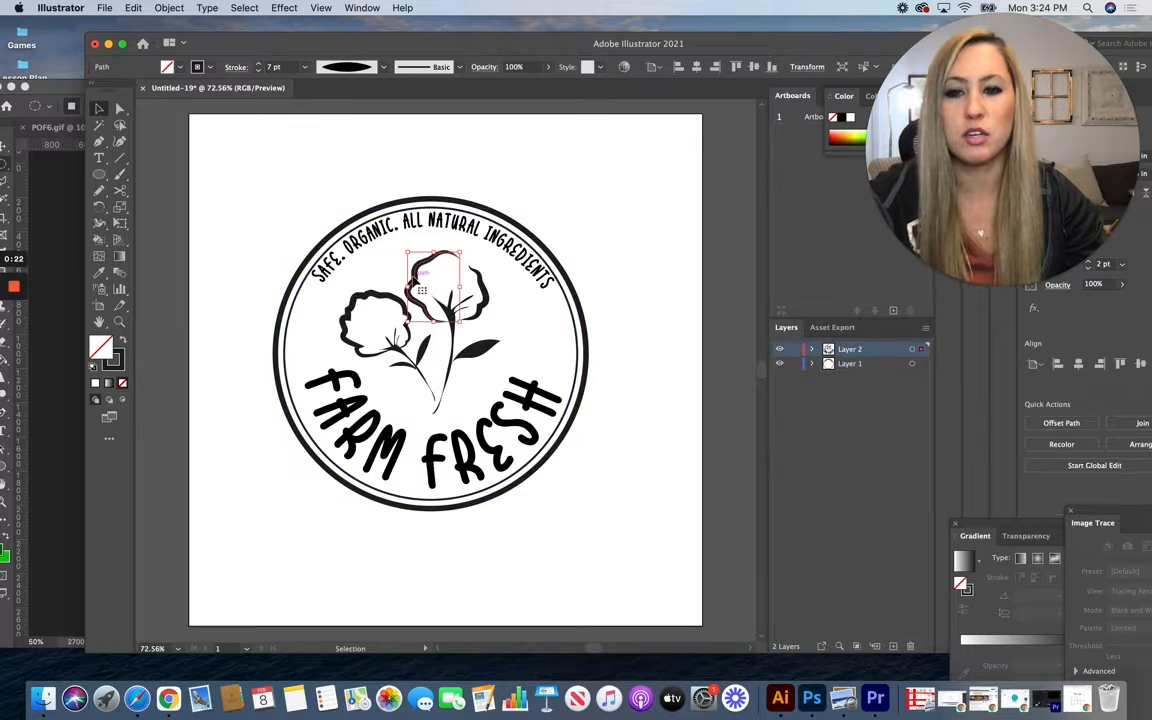
click(298, 312)
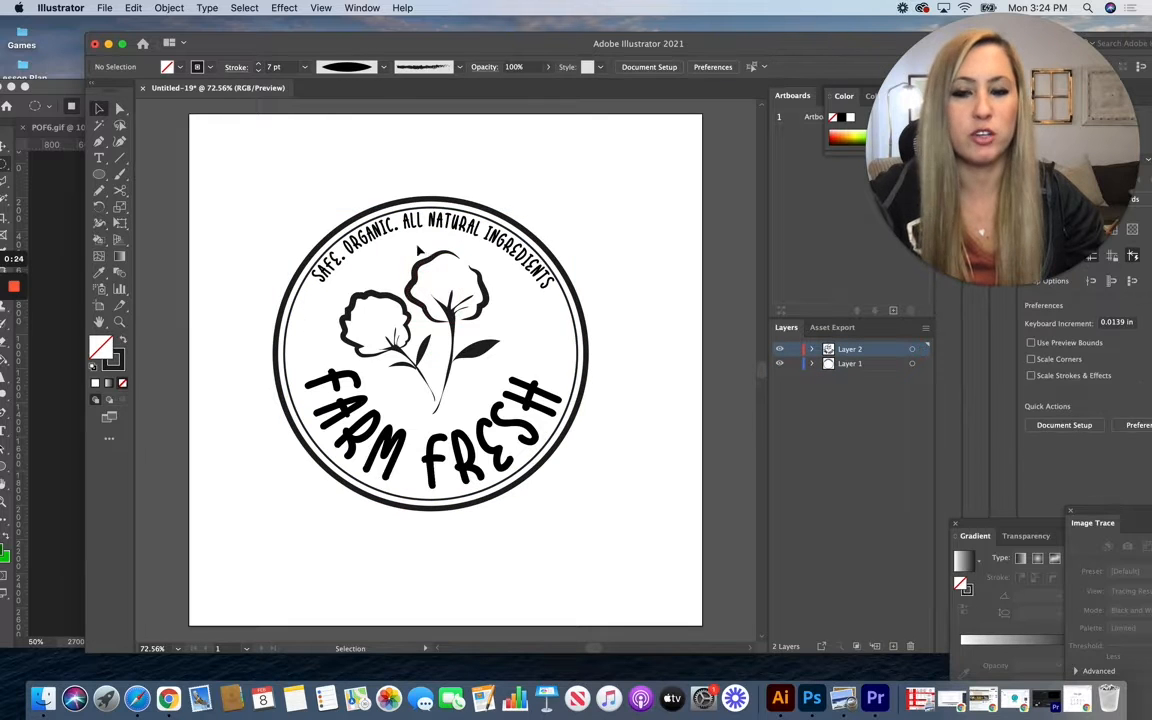
drag(262, 190, 594, 537)
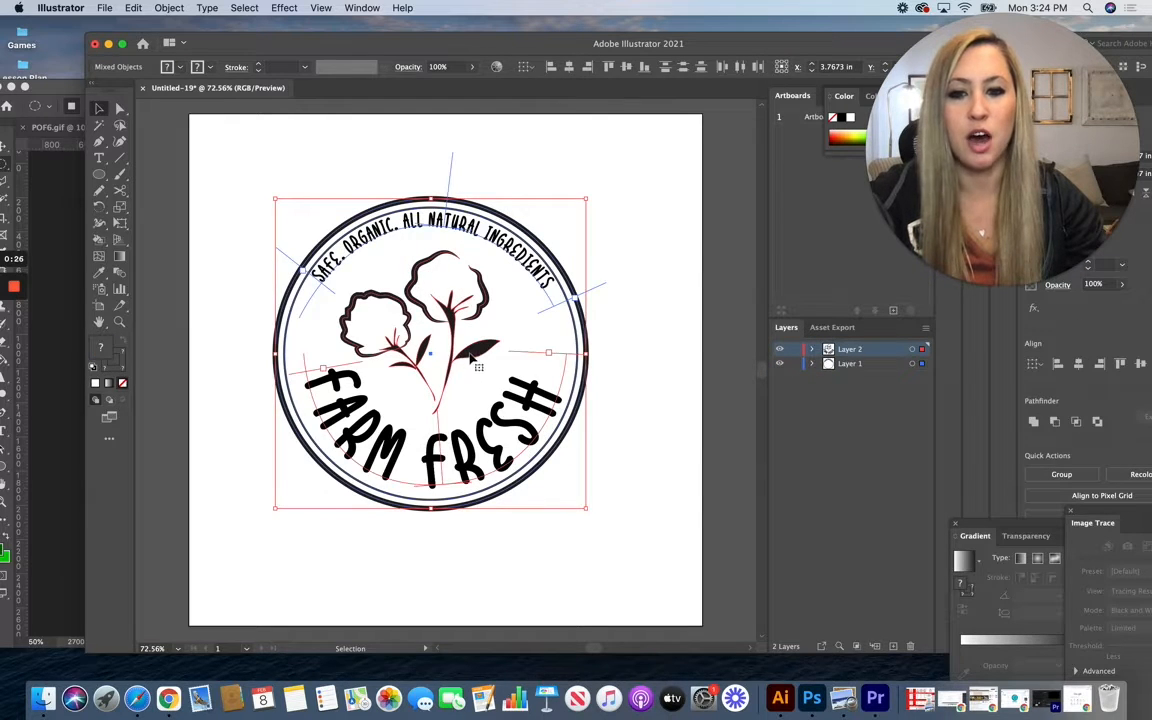
mouse_move(478, 358)
mouse_down()
mouse_move(699, 366)
mouse_move(506, 372)
mouse_move(485, 358)
mouse_up()
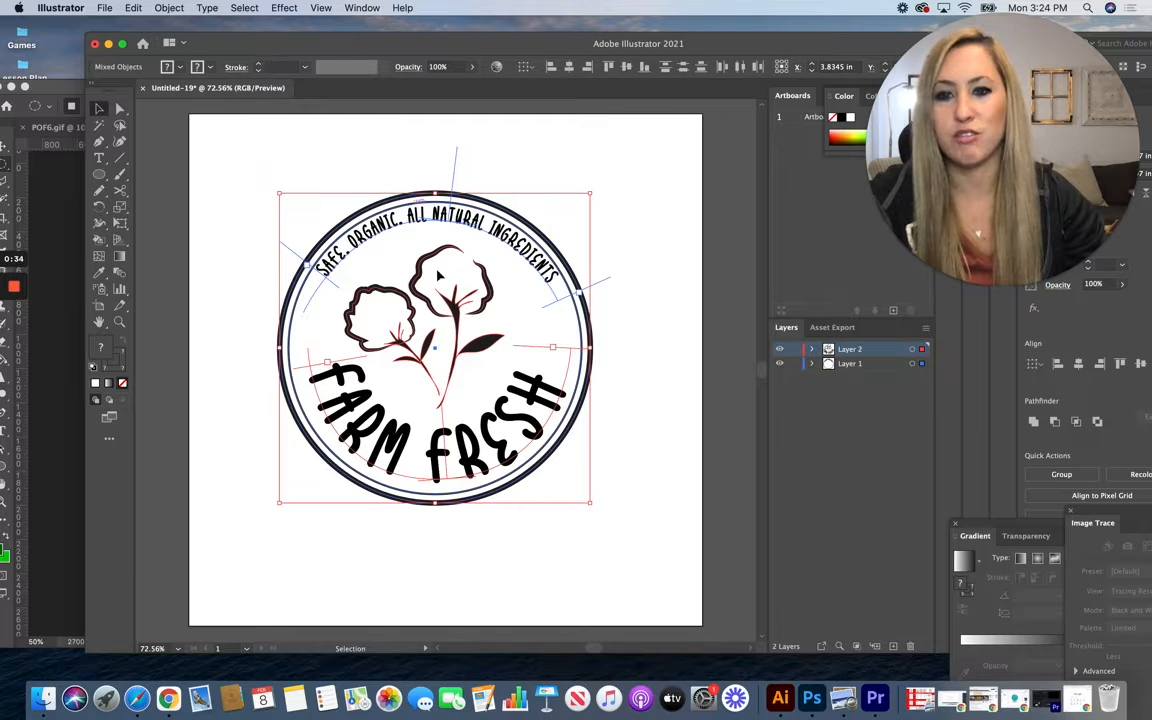
drag(327, 43, 658, 27)
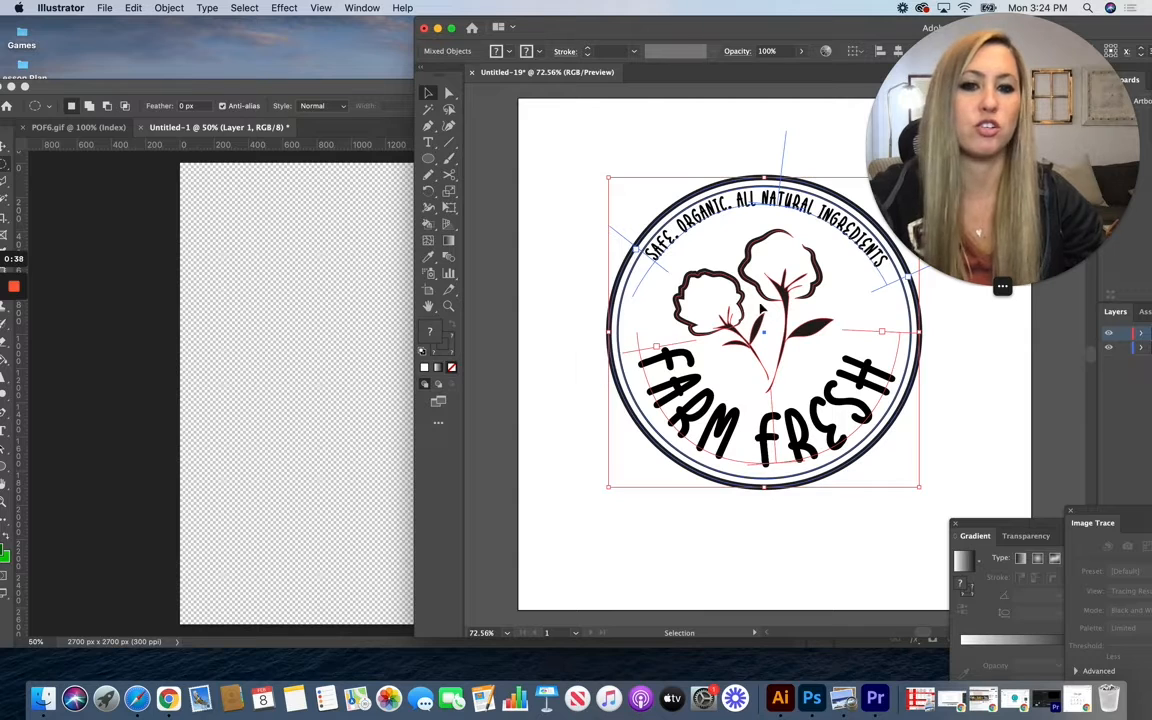
drag(745, 286, 485, 238)
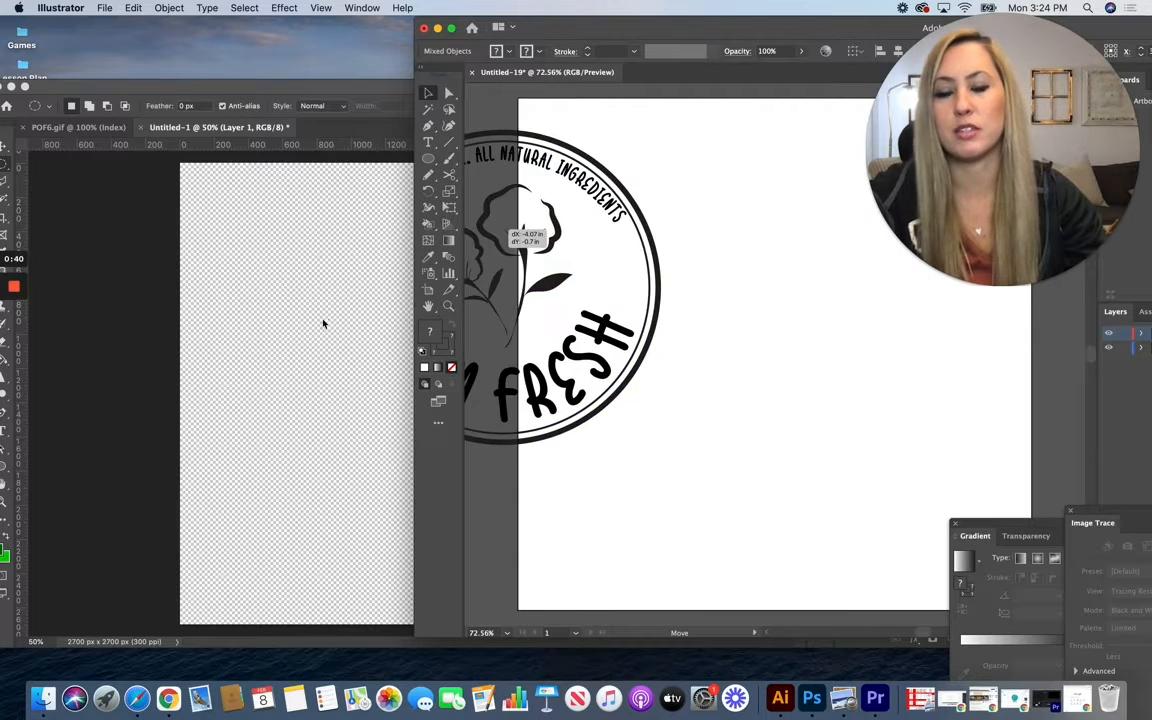
drag(323, 323, 325, 320)
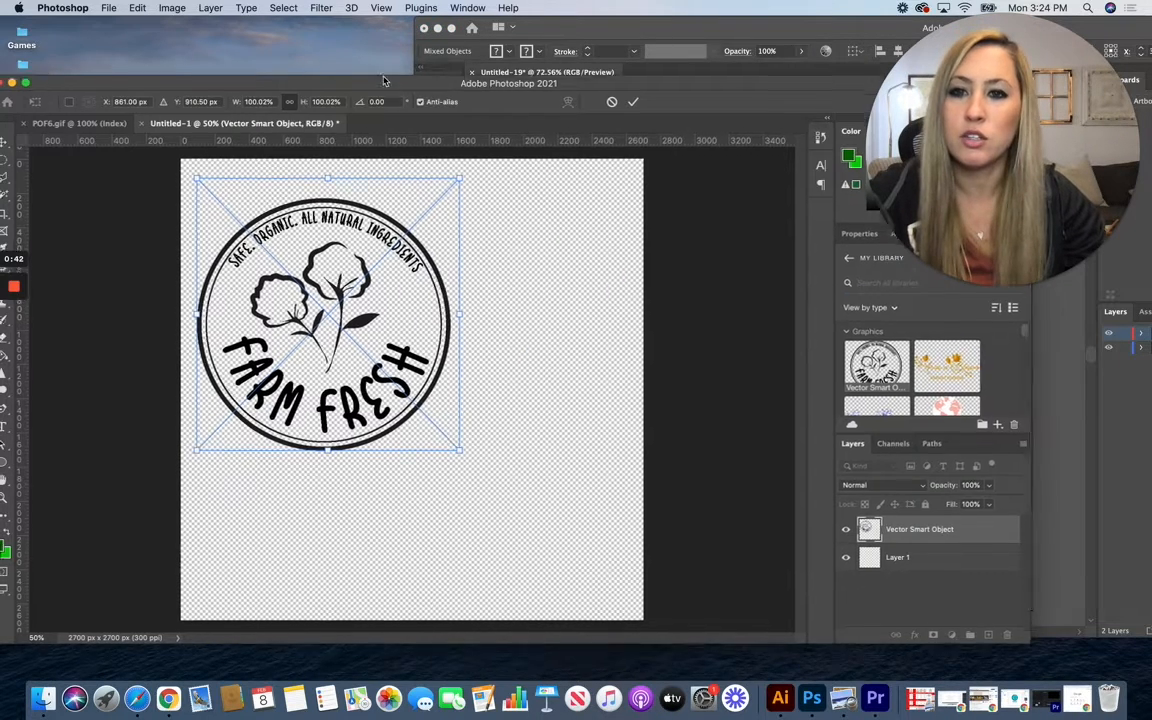
Move the placed logo near the middle of the canvas and hide its layer.
drag(381, 82, 364, 24)
drag(338, 262, 418, 316)
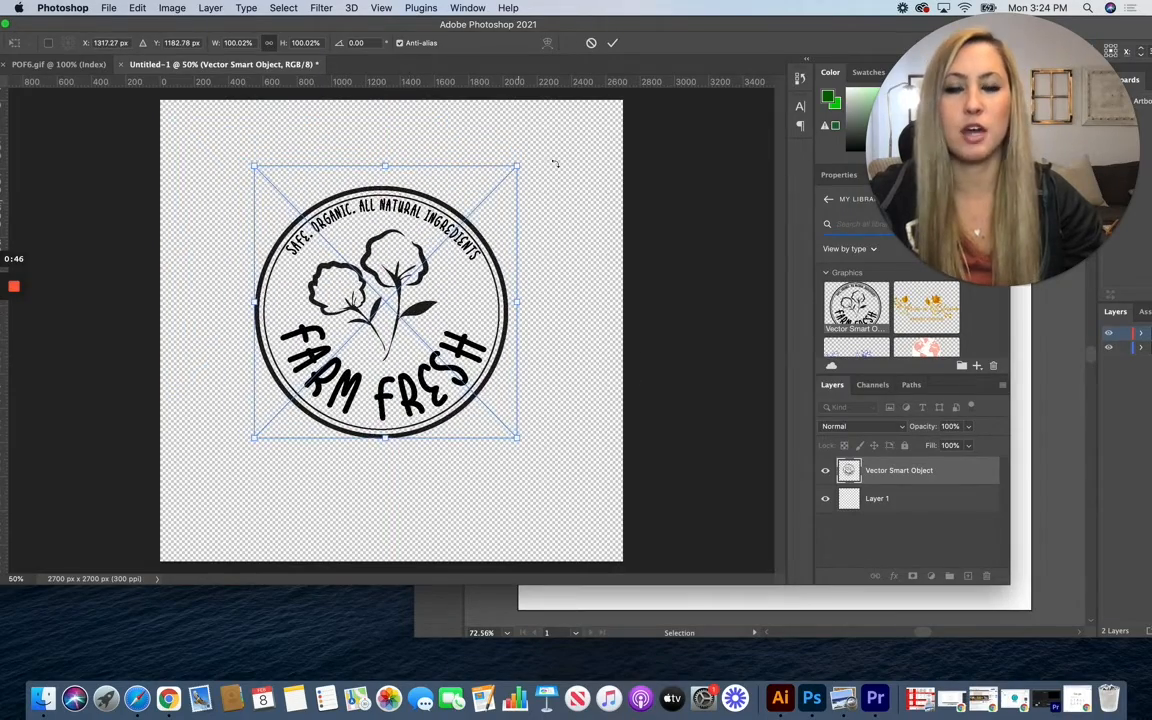
drag(672, 27, 705, 40)
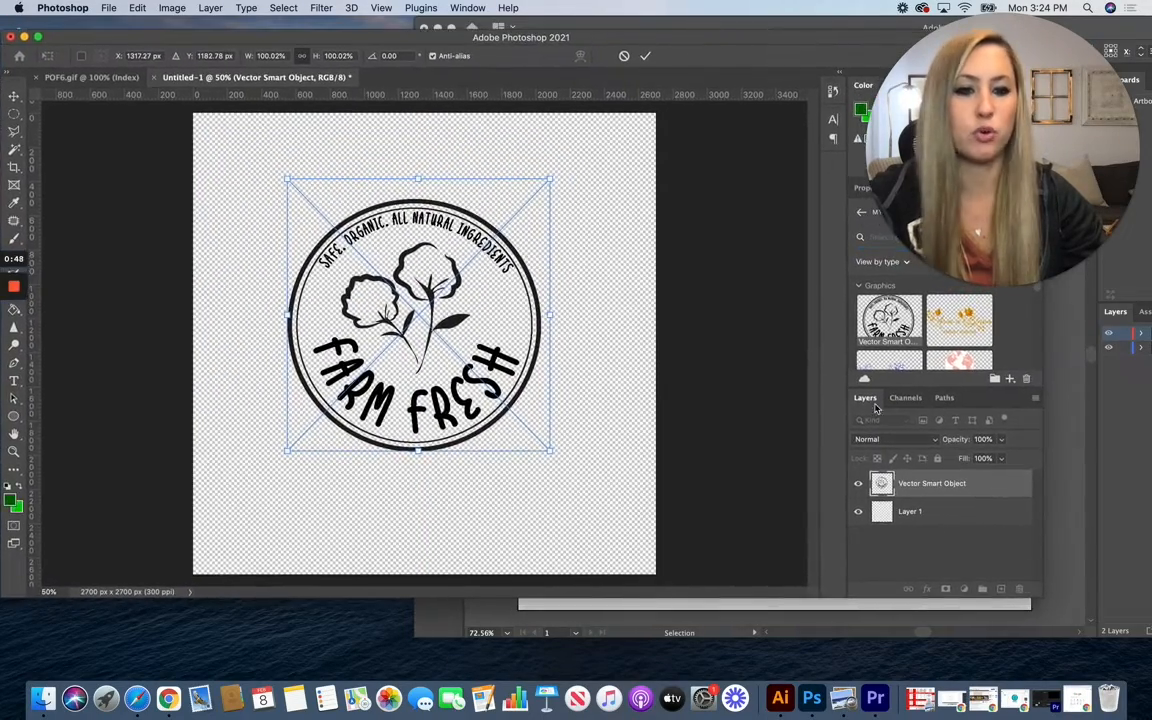
click(858, 484)
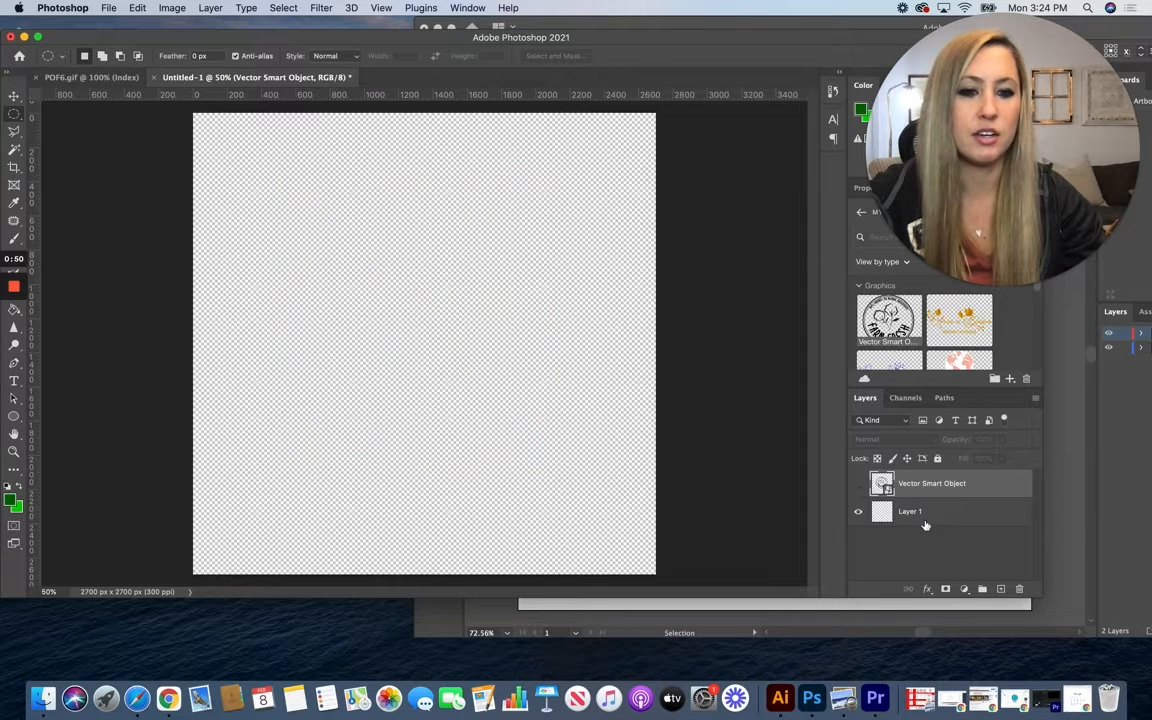
Enlarge the Photoshop window and fill Layer 1 with the dark green foreground color using the Paint Bucket.
click(925, 518)
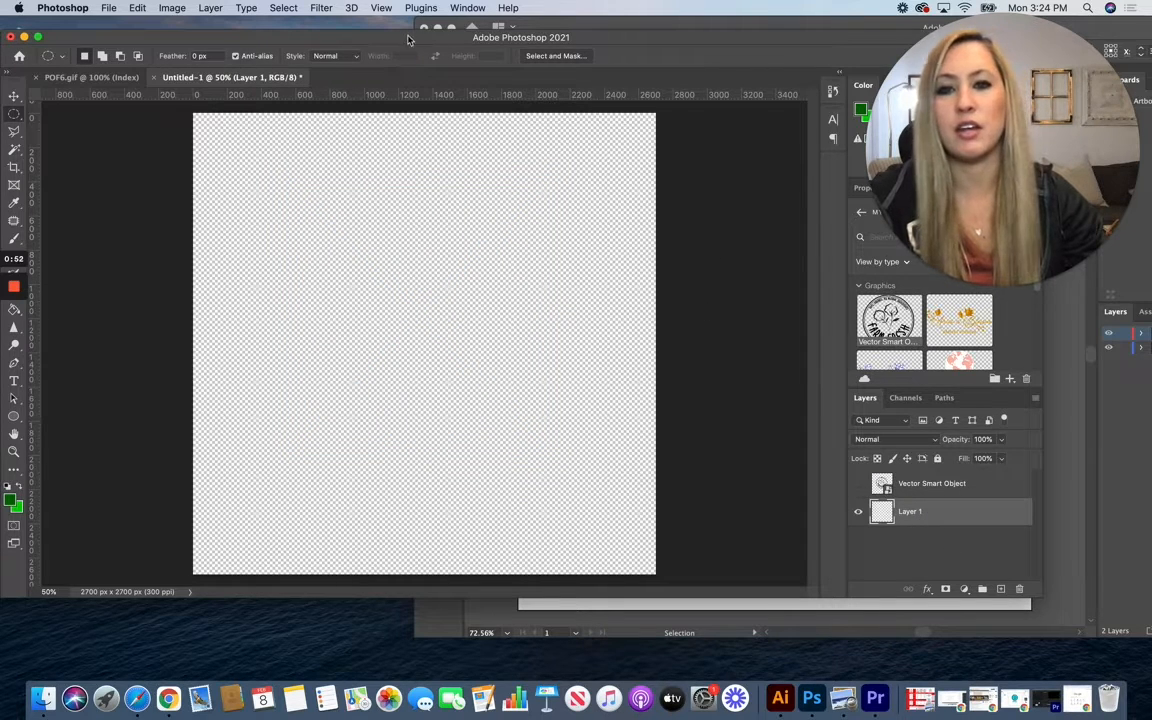
drag(407, 39, 419, 31)
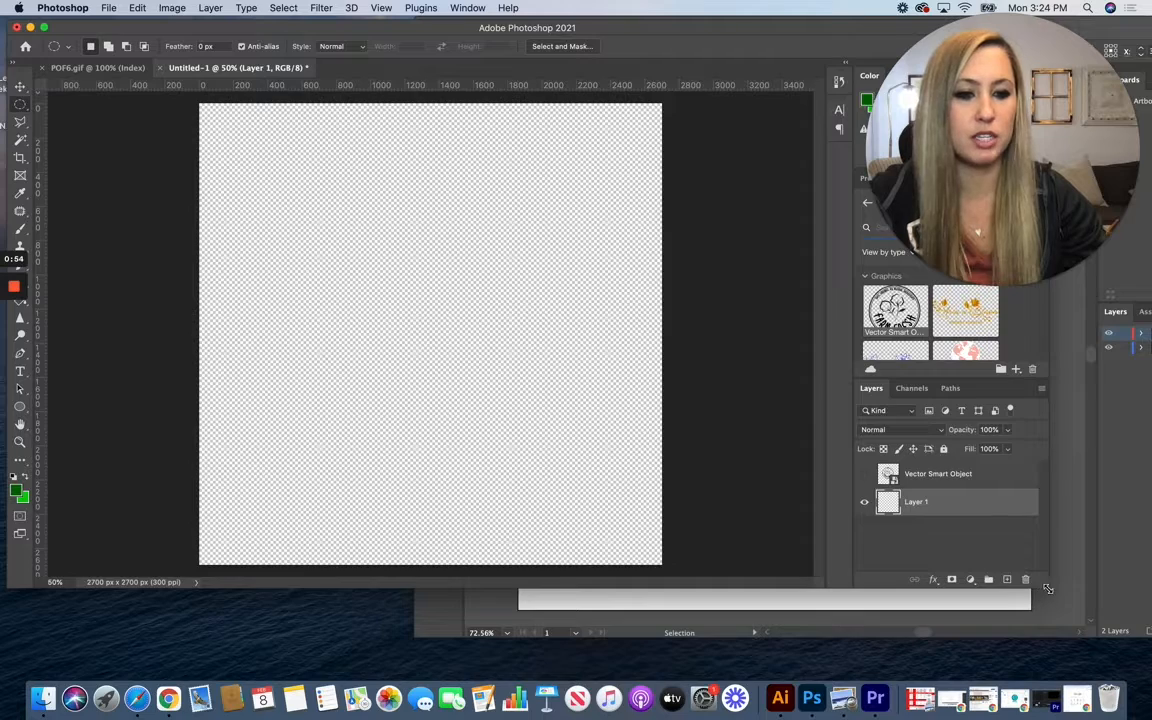
drag(1048, 589, 1128, 667)
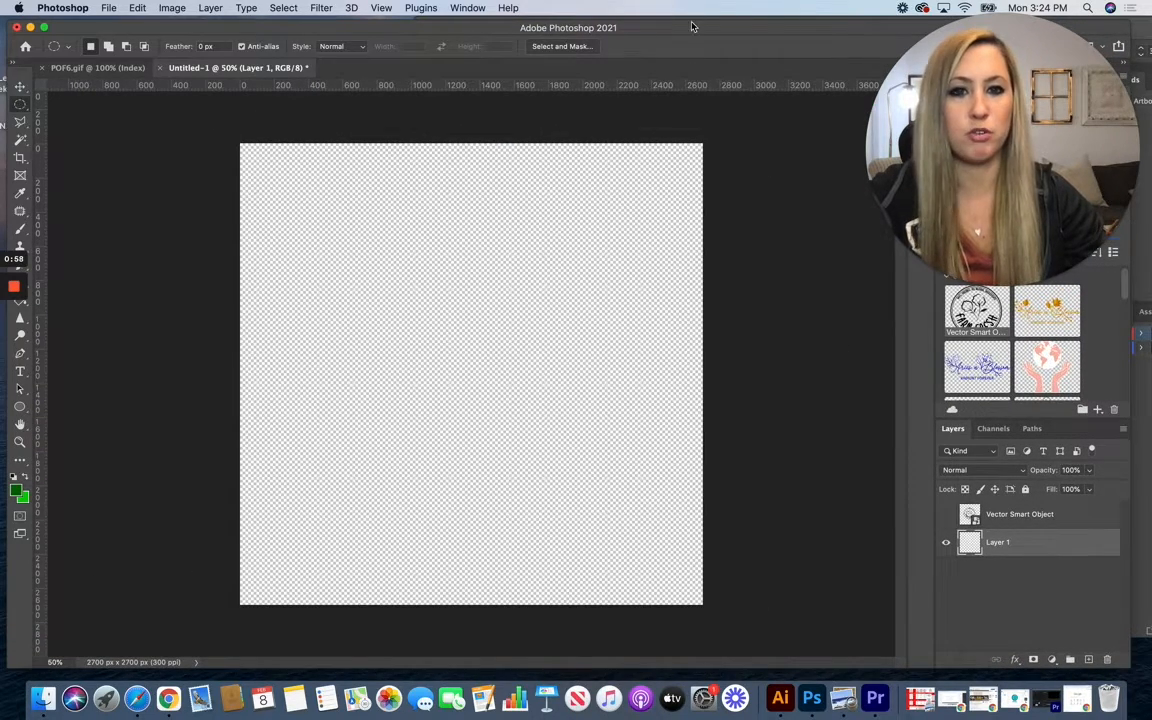
drag(691, 26, 692, 31)
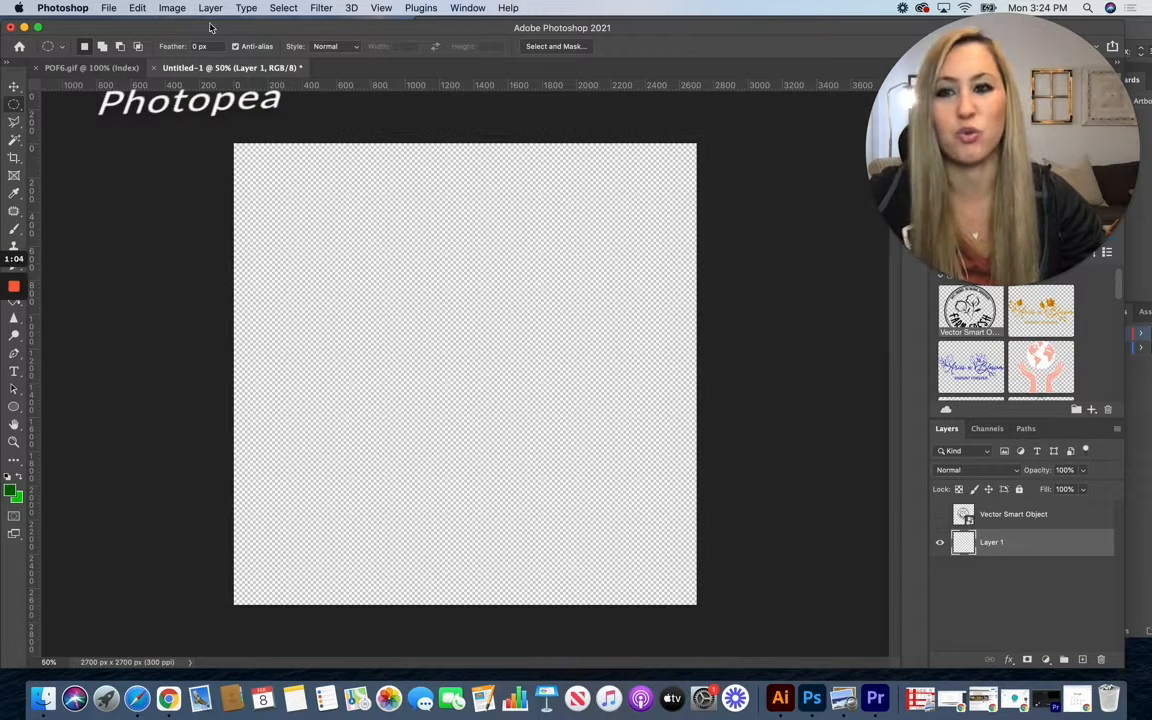
drag(210, 27, 225, 30)
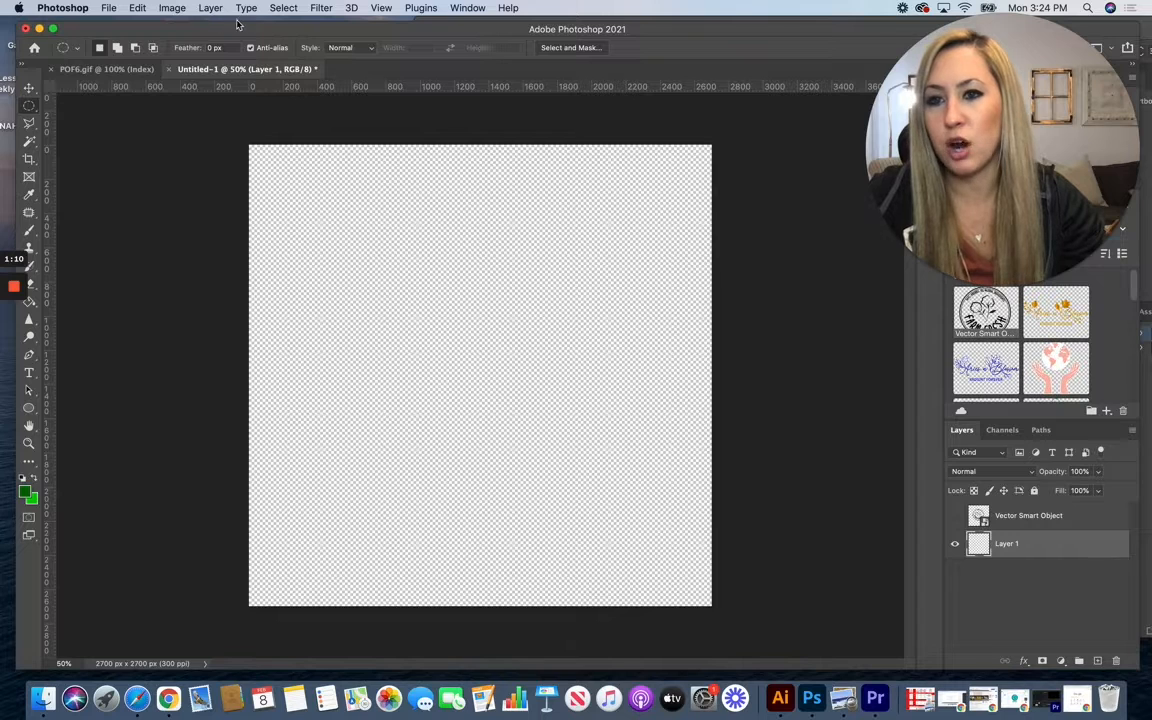
drag(238, 24, 260, 22)
click(51, 299)
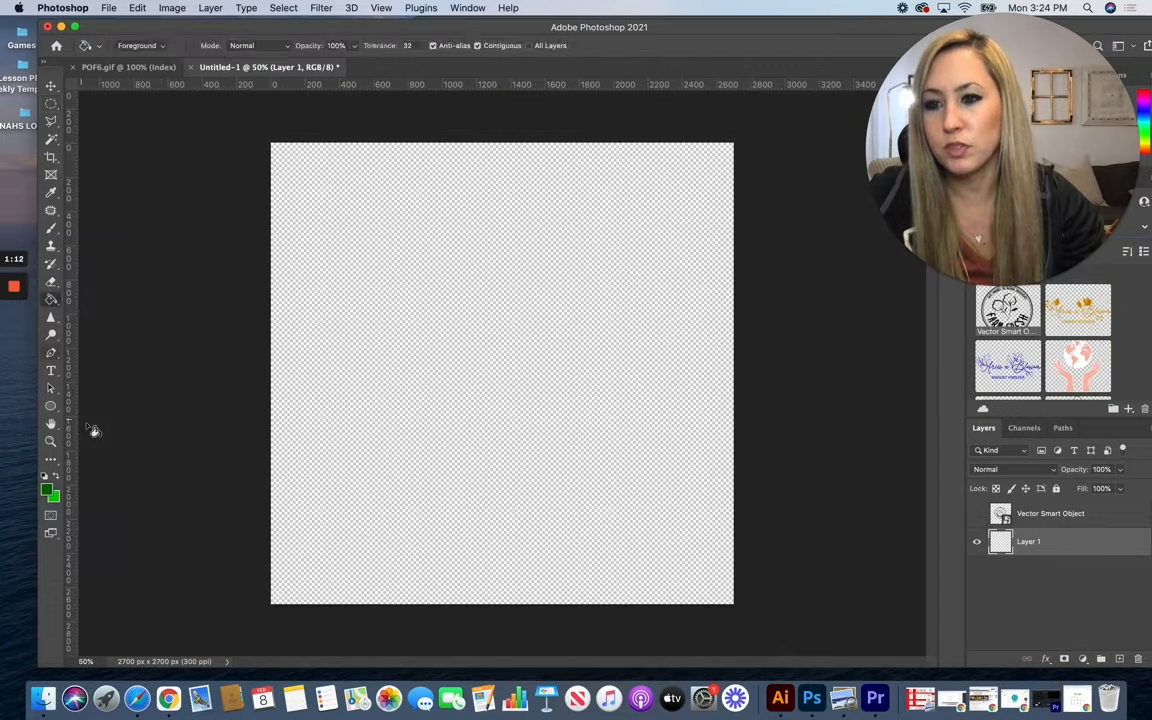
click(595, 345)
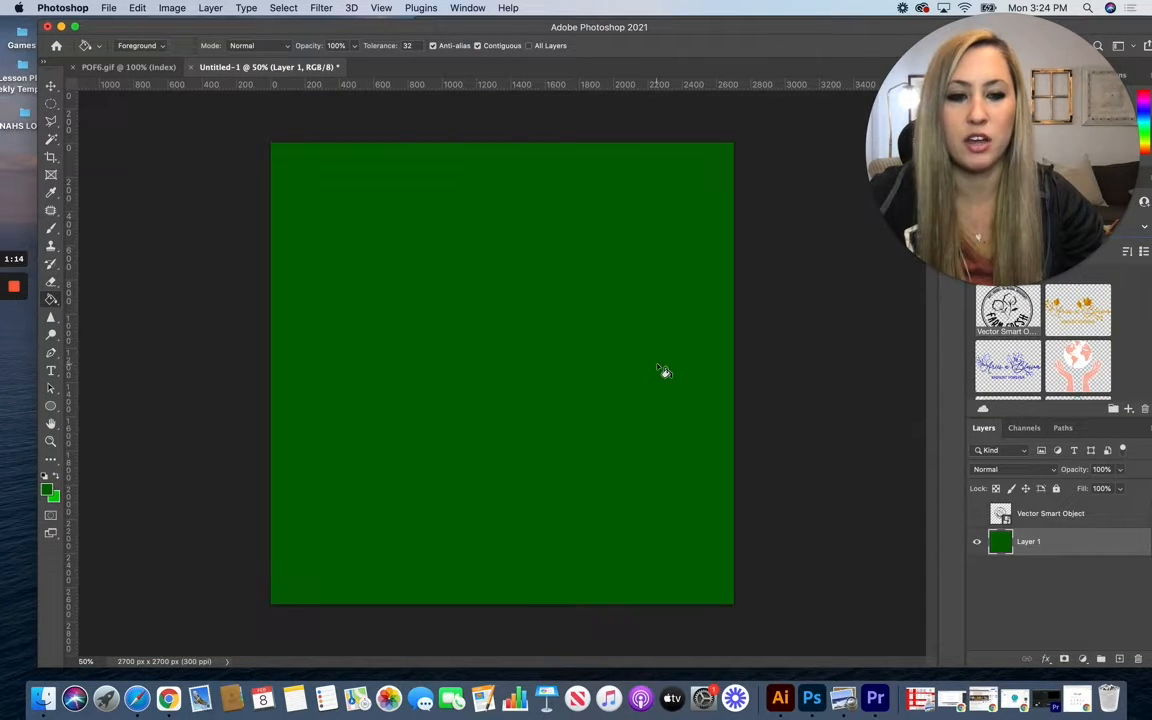
Add a layer above Layer 1 and paint it bright green with the 1900 px Messy Grunge 4 brush at 45% opacity.
click(1120, 660)
click(51, 228)
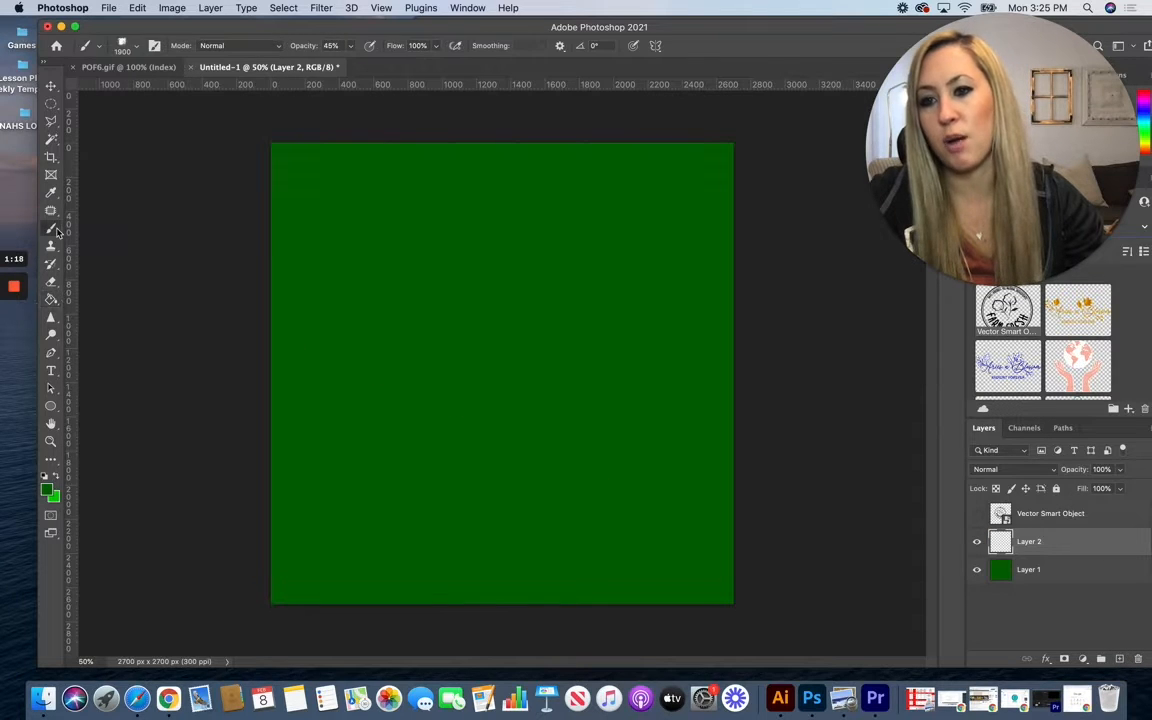
click(139, 48)
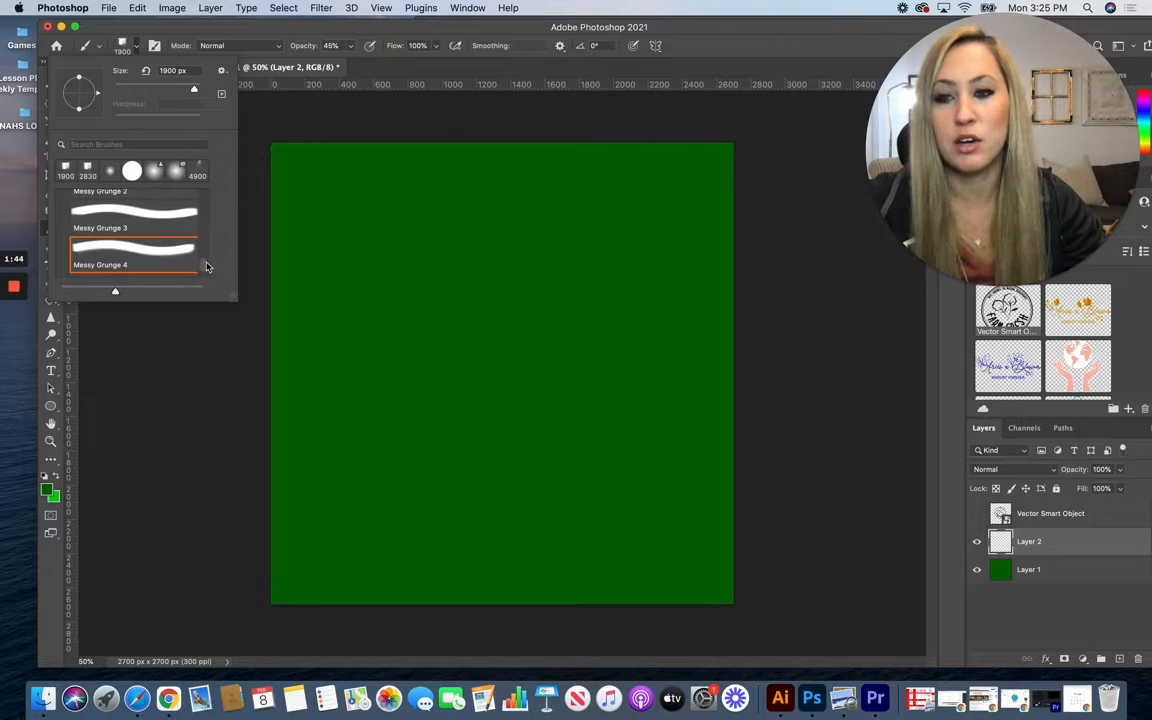
scroll(205, 268, down, 3)
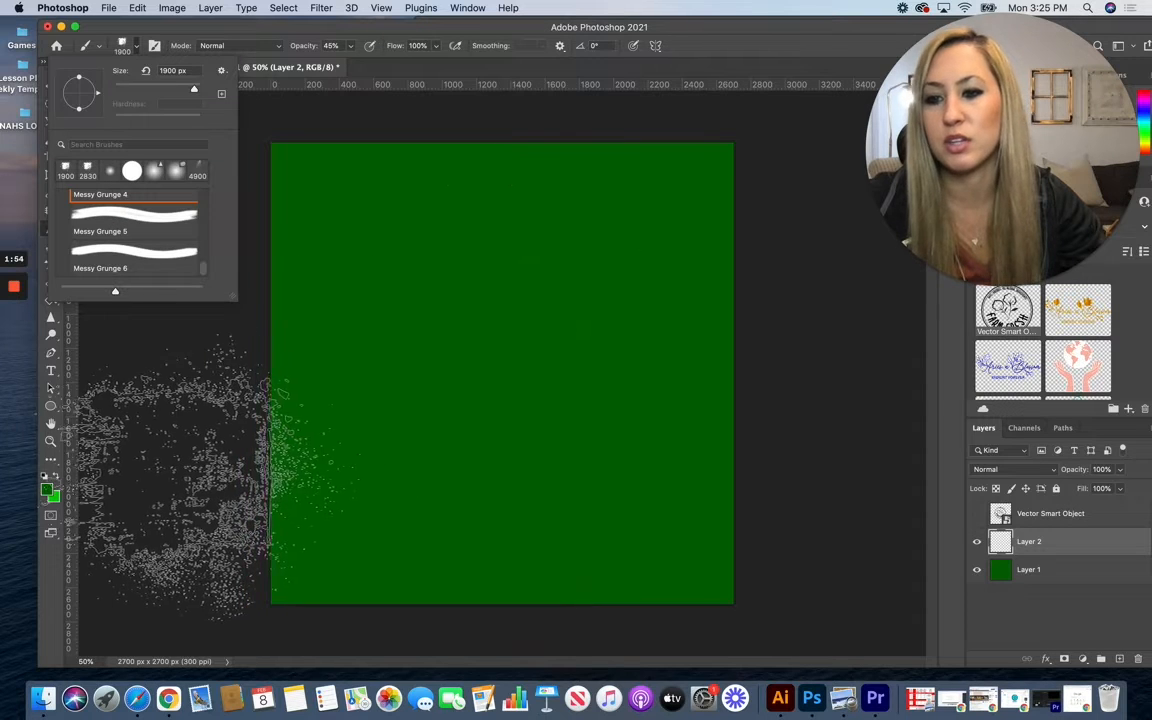
click(57, 479)
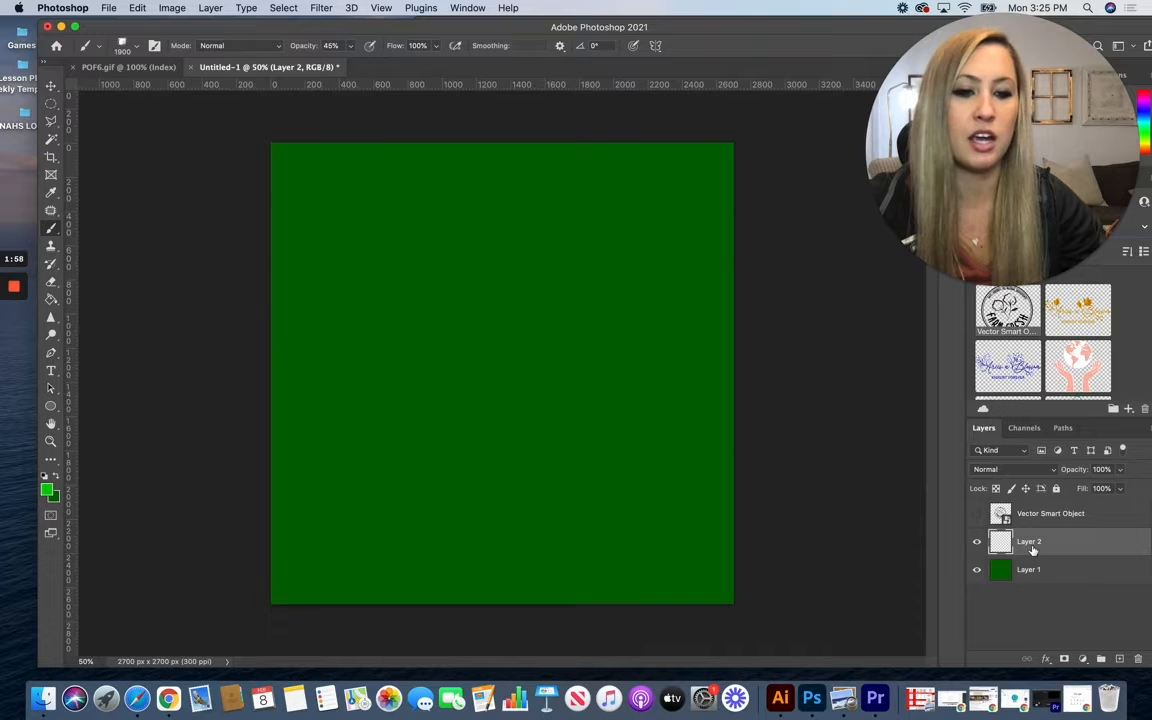
mouse_move(437, 296)
mouse_down()
mouse_move(397, 235)
mouse_move(317, 298)
mouse_move(305, 405)
mouse_move(375, 445)
mouse_move(505, 395)
mouse_move(505, 295)
mouse_move(600, 255)
mouse_move(657, 262)
mouse_move(672, 232)
mouse_move(550, 235)
mouse_move(670, 300)
mouse_up()
mouse_move(640, 420)
mouse_down()
mouse_move(623, 579)
mouse_move(380, 620)
mouse_move(277, 522)
mouse_move(272, 506)
mouse_move(313, 413)
mouse_move(571, 429)
mouse_move(634, 527)
mouse_move(690, 537)
mouse_move(732, 424)
mouse_move(693, 207)
mouse_move(556, 145)
mouse_move(502, 217)
mouse_move(711, 289)
mouse_move(878, 394)
mouse_up()
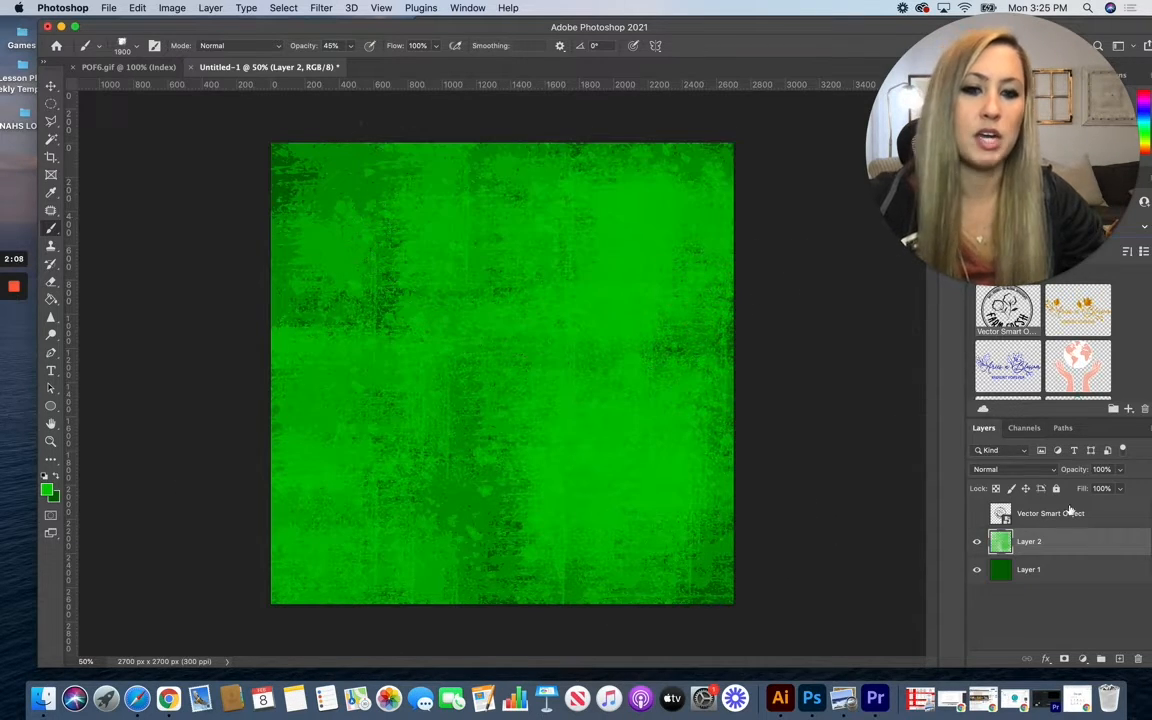
Add a mask to Layer 2 and brush black and white grunge texture onto it to vary the green.
click(1064, 660)
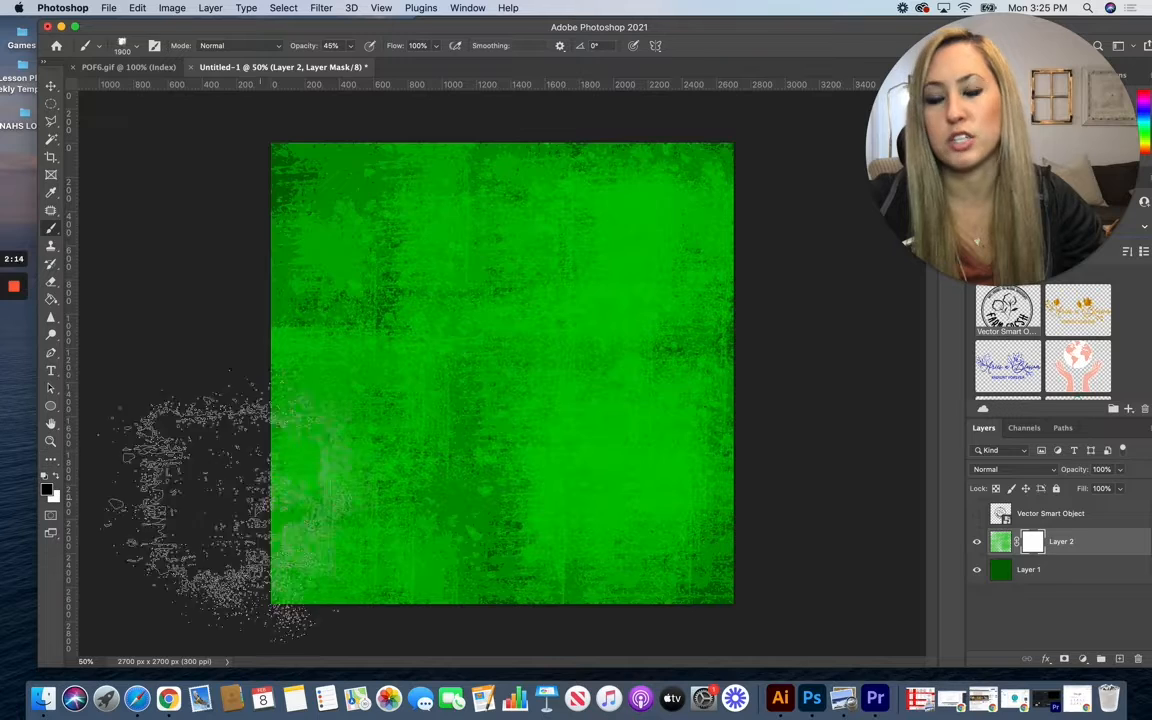
click(623, 259)
click(440, 195)
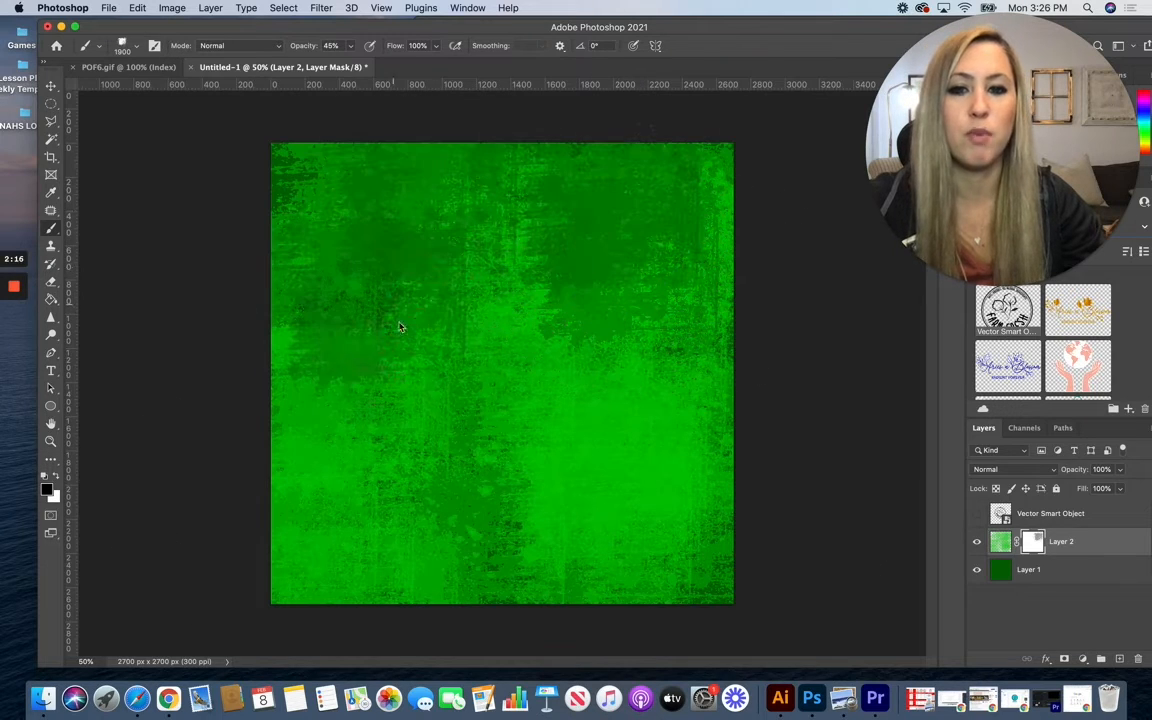
click(420, 320)
click(555, 425)
mouse_move(732, 430)
mouse_down()
mouse_move(679, 523)
mouse_move(401, 478)
mouse_move(326, 421)
mouse_move(290, 415)
mouse_up()
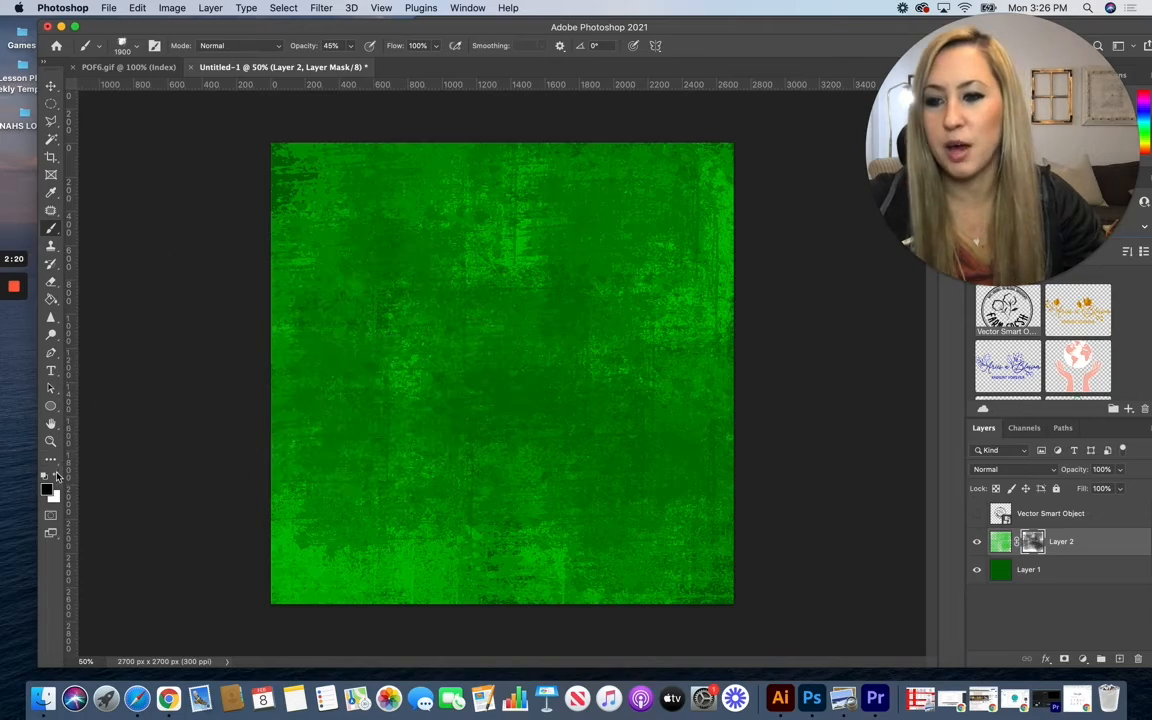
click(56, 475)
click(546, 305)
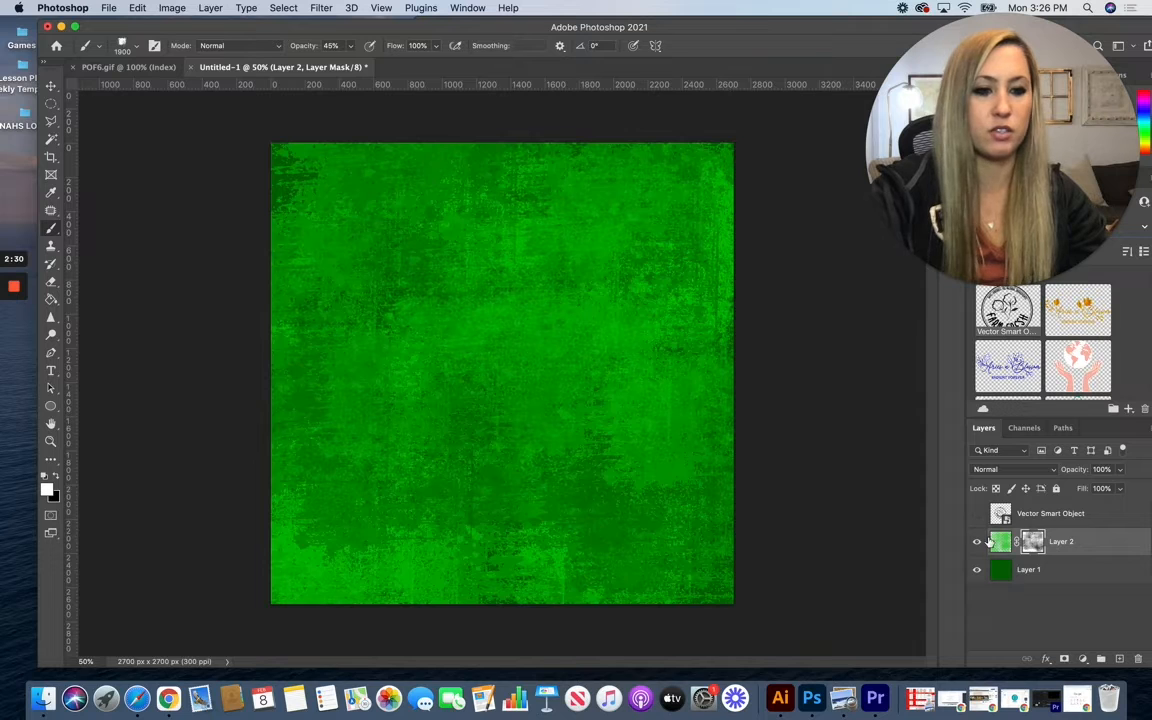
Merge Layer 1 and Layer 2 into one texture layer and show the logo layer again.
click(1035, 570)
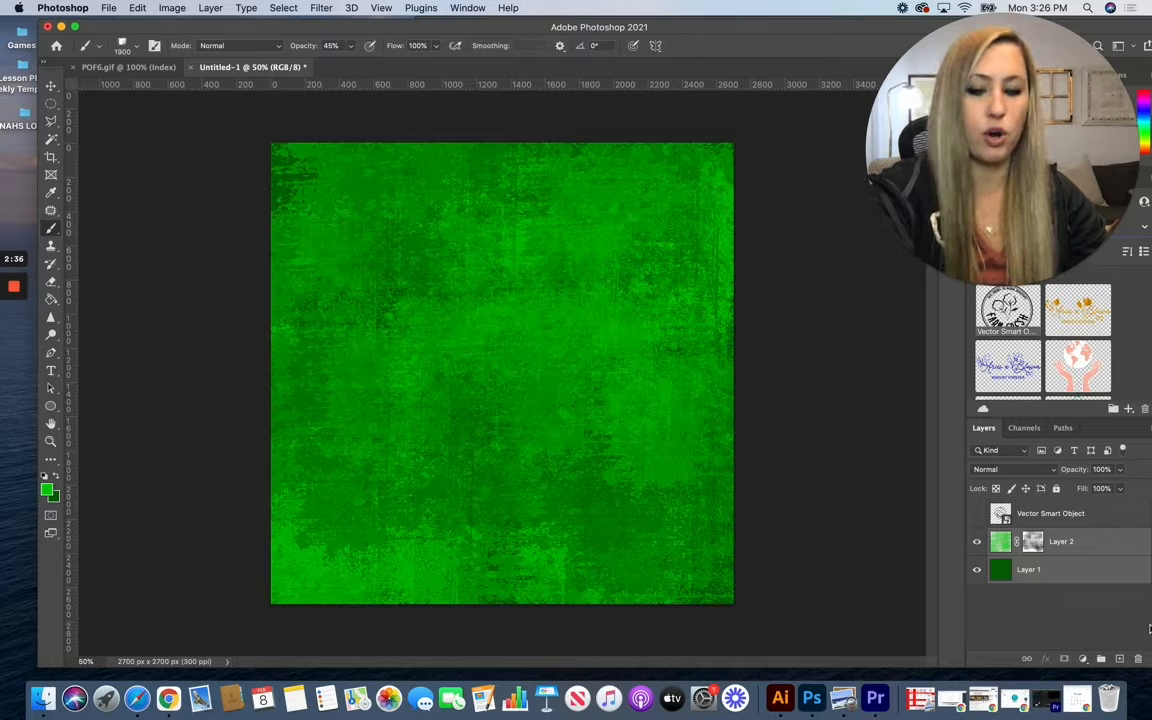
key(super+e)
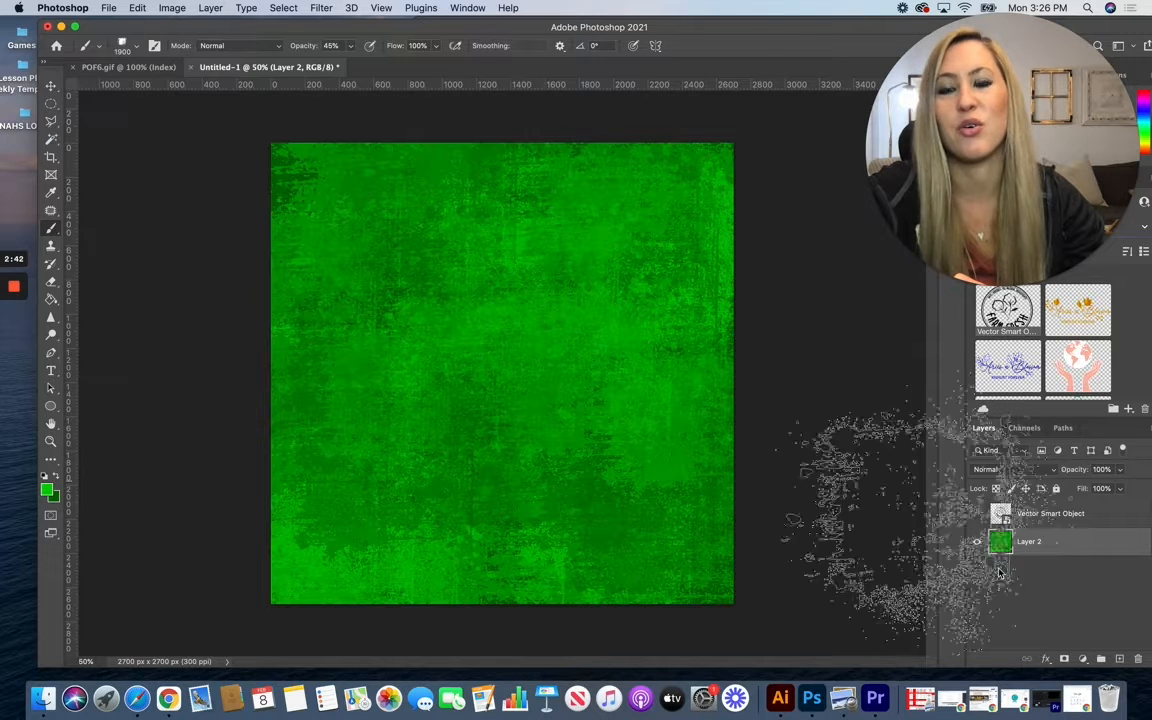
click(977, 514)
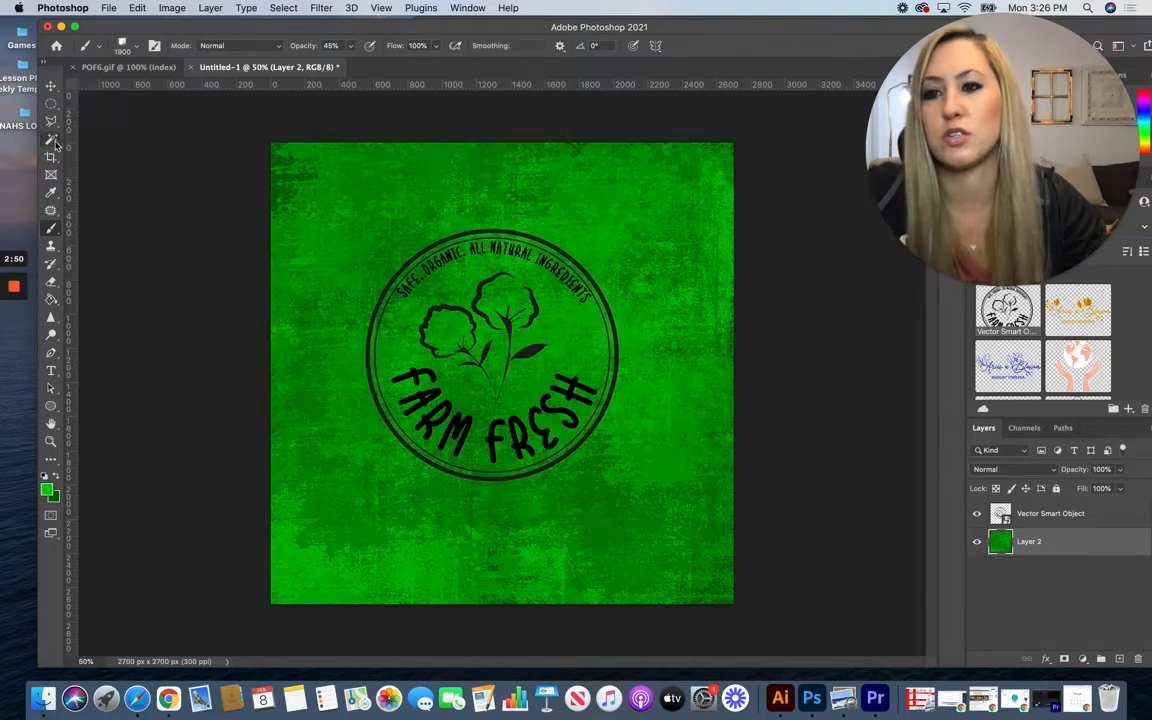
Switch to the Object Selection tool and try to frame the logo with it.
click(52, 141)
click(118, 139)
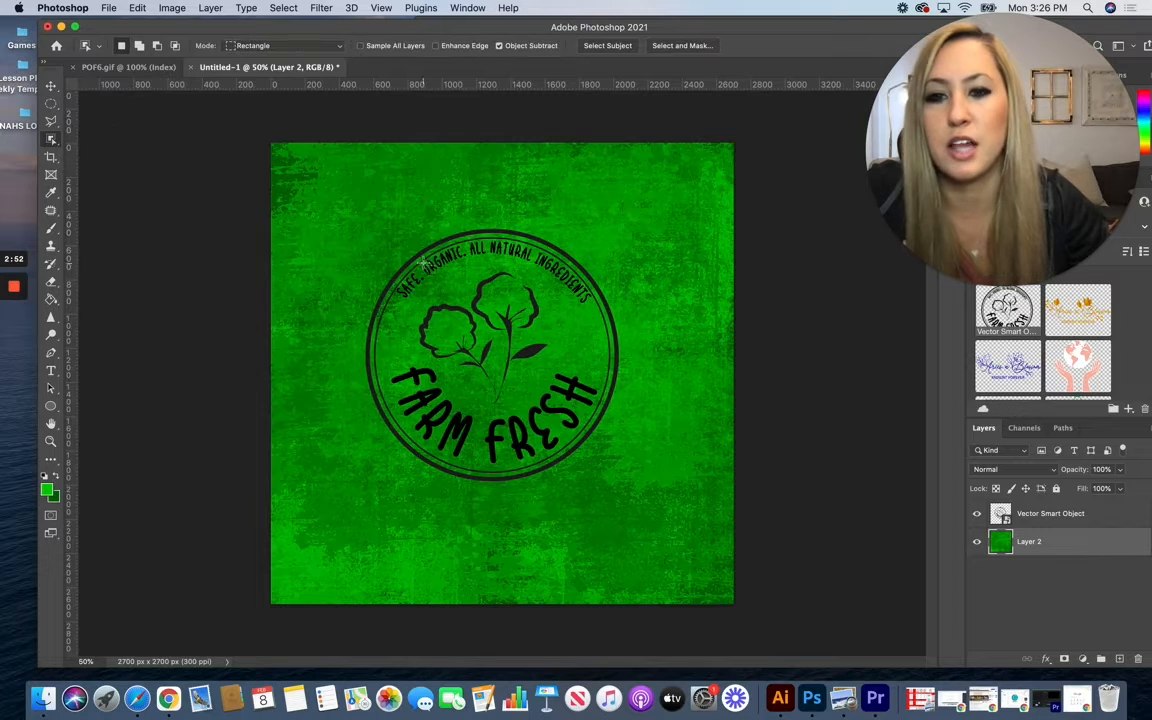
mouse_move(357, 207)
mouse_down()
mouse_move(560, 368)
mouse_move(442, 255)
mouse_move(272, 152)
mouse_move(357, 228)
mouse_up()
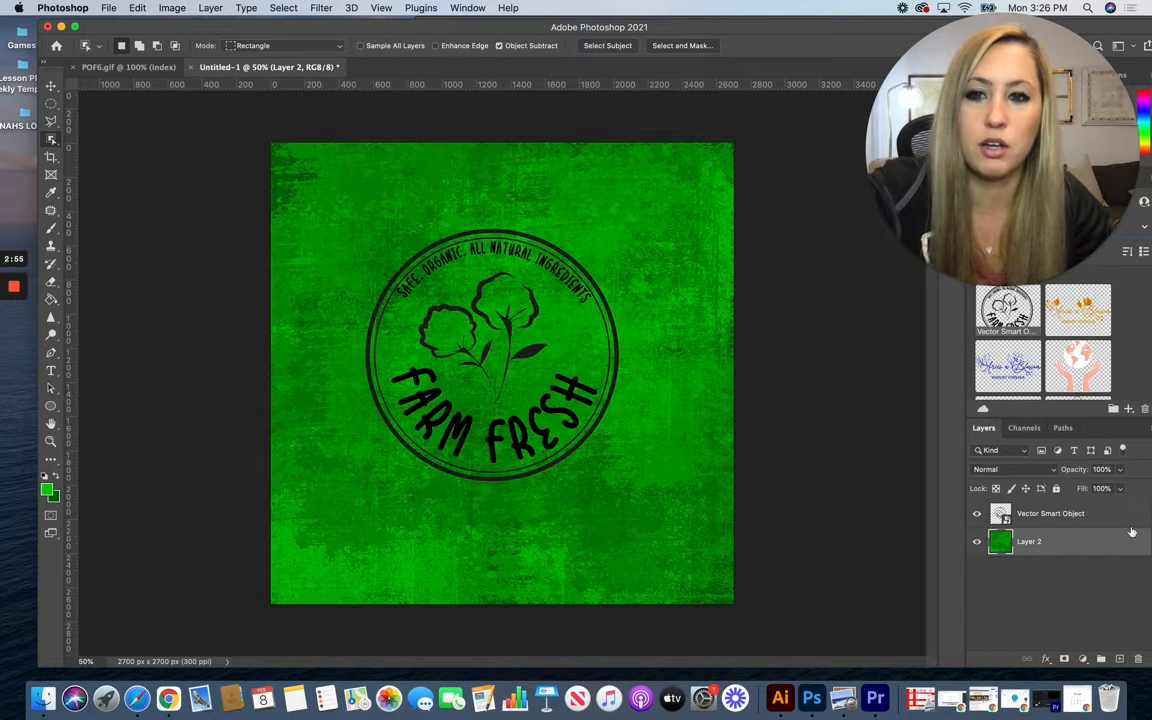
Rasterize the Vector Smart Object logo layer.
click(1050, 516)
right_click(1052, 516)
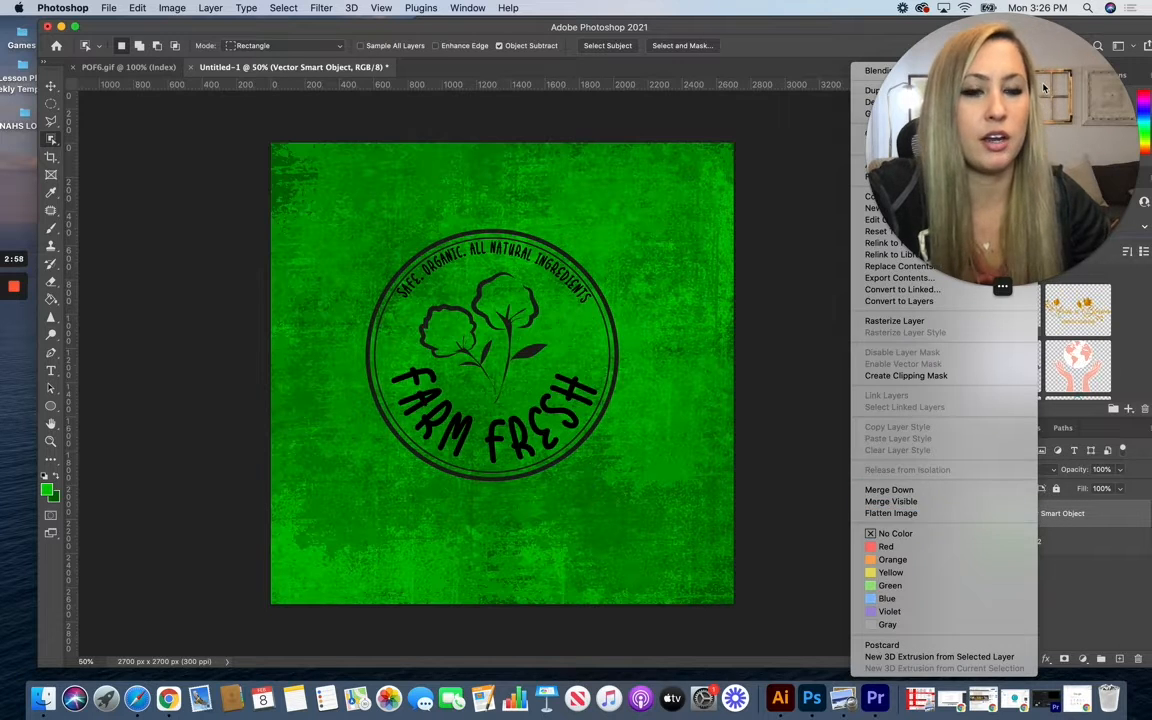
right_click(1031, 520)
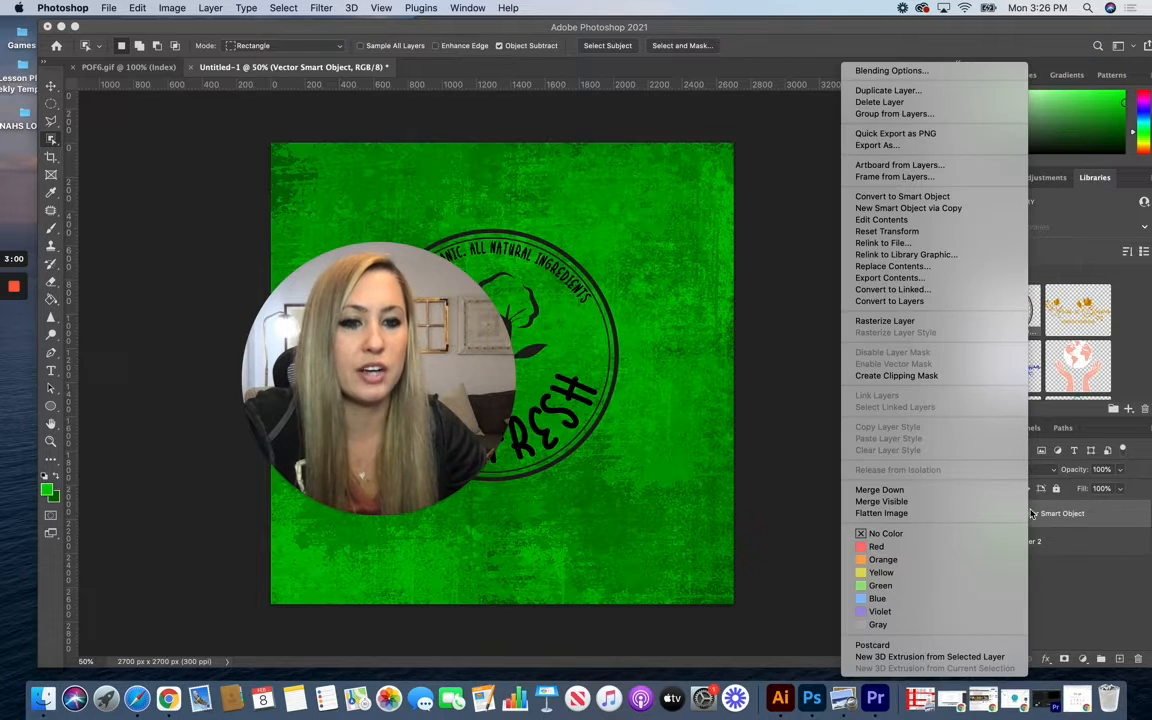
click(1076, 529)
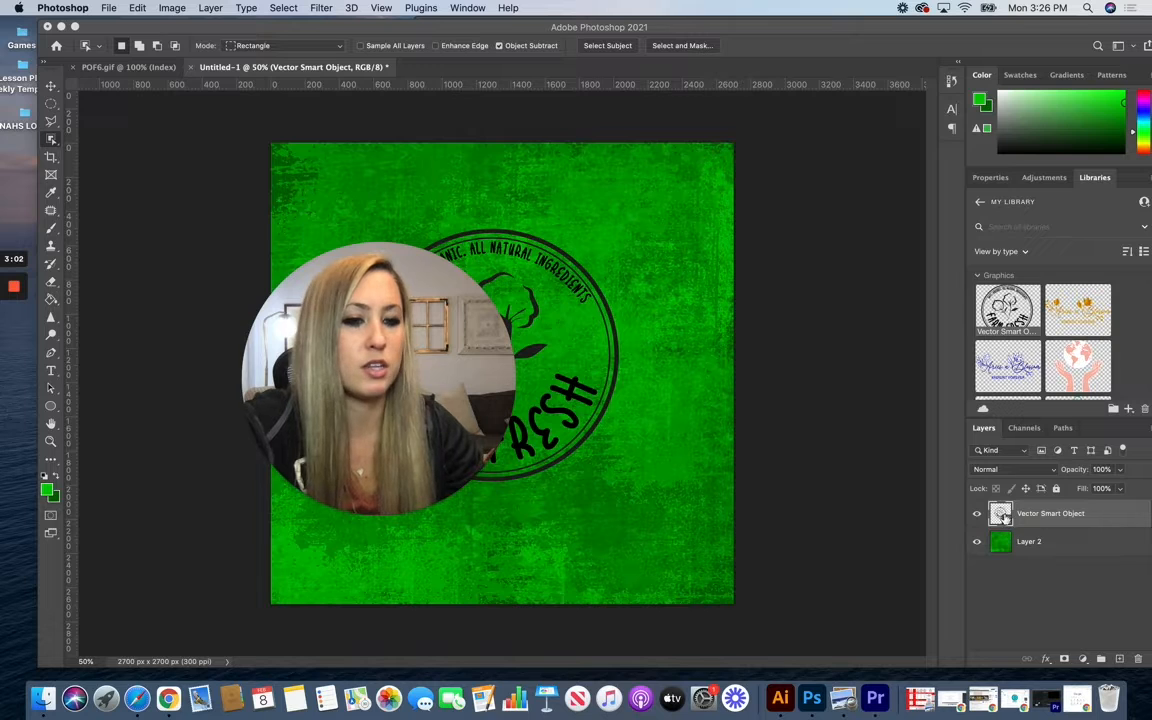
right_click(1065, 516)
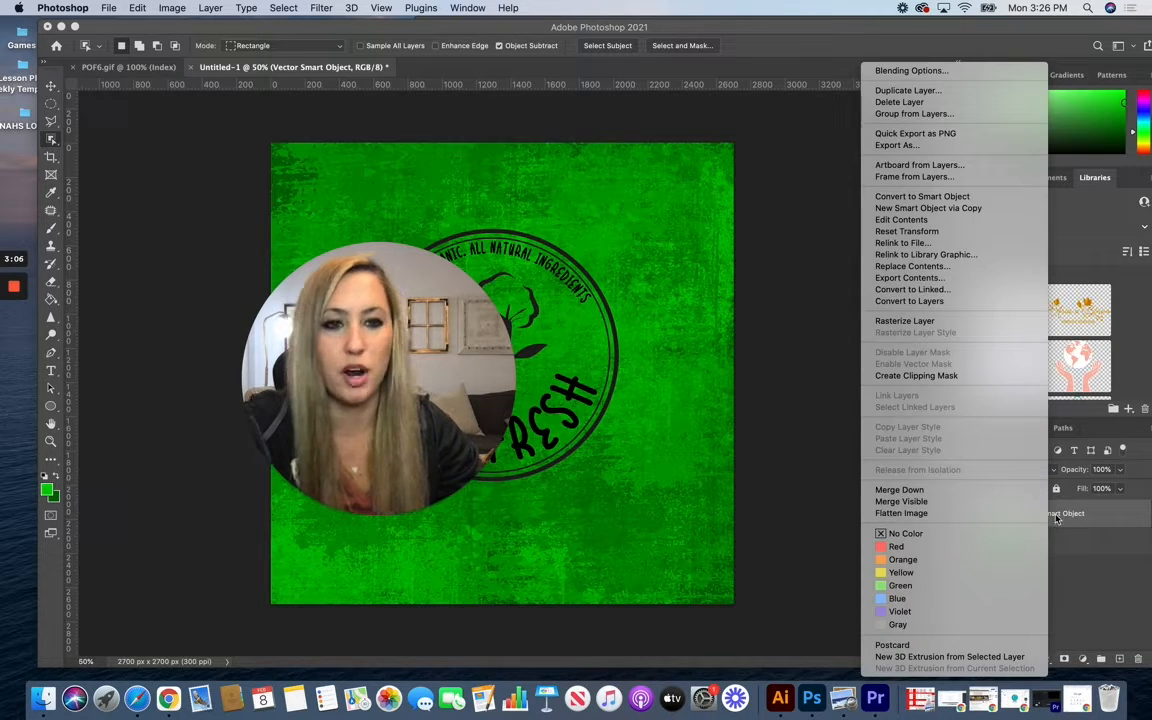
click(905, 321)
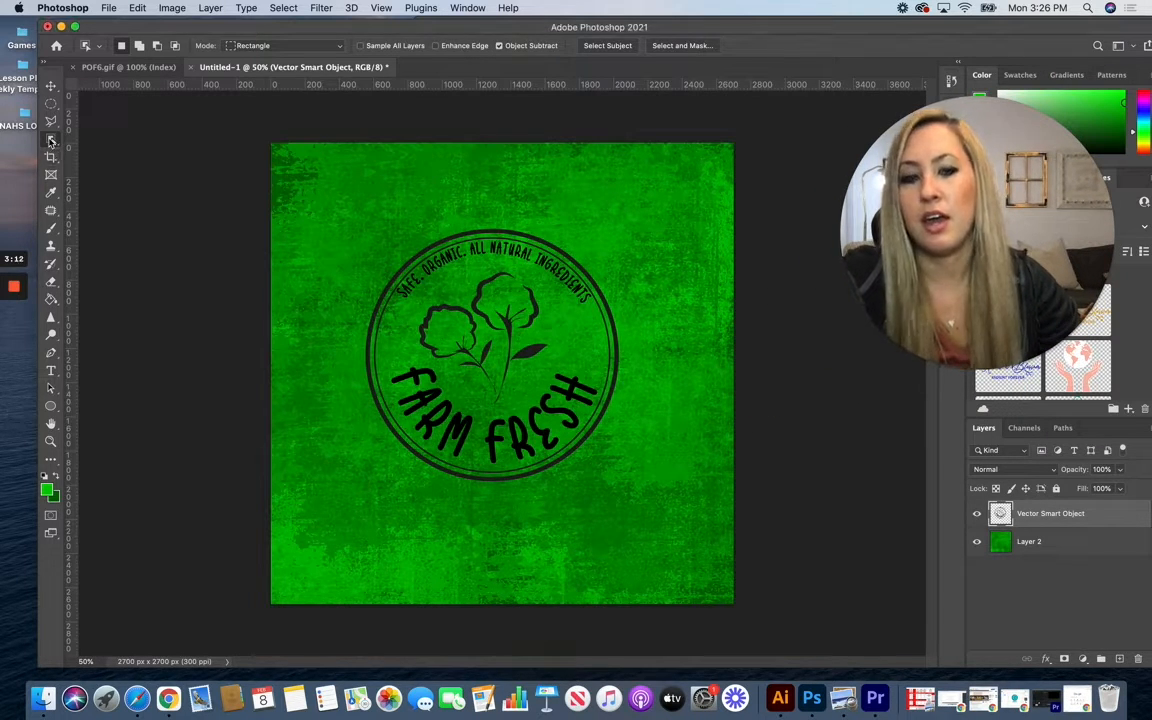
Select the logo artwork with Object Selection, delete Layer 2's green texture outside it, and hide the Vector Smart Object layer.
drag(325, 190, 651, 532)
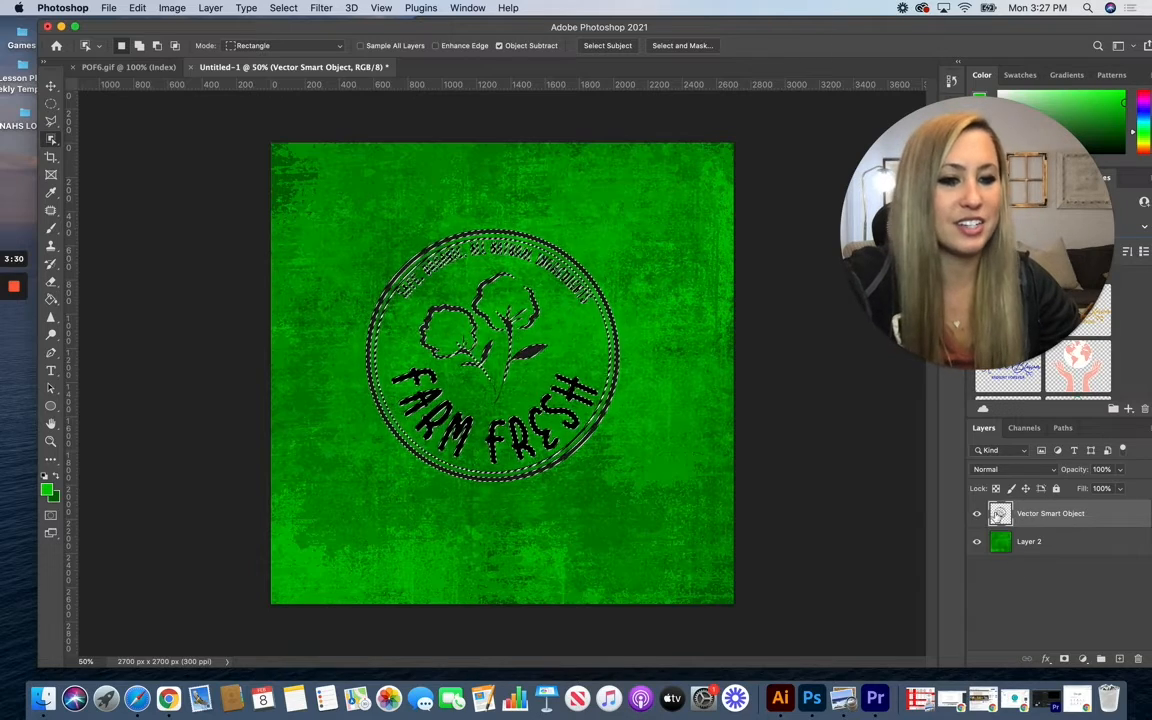
click(1038, 542)
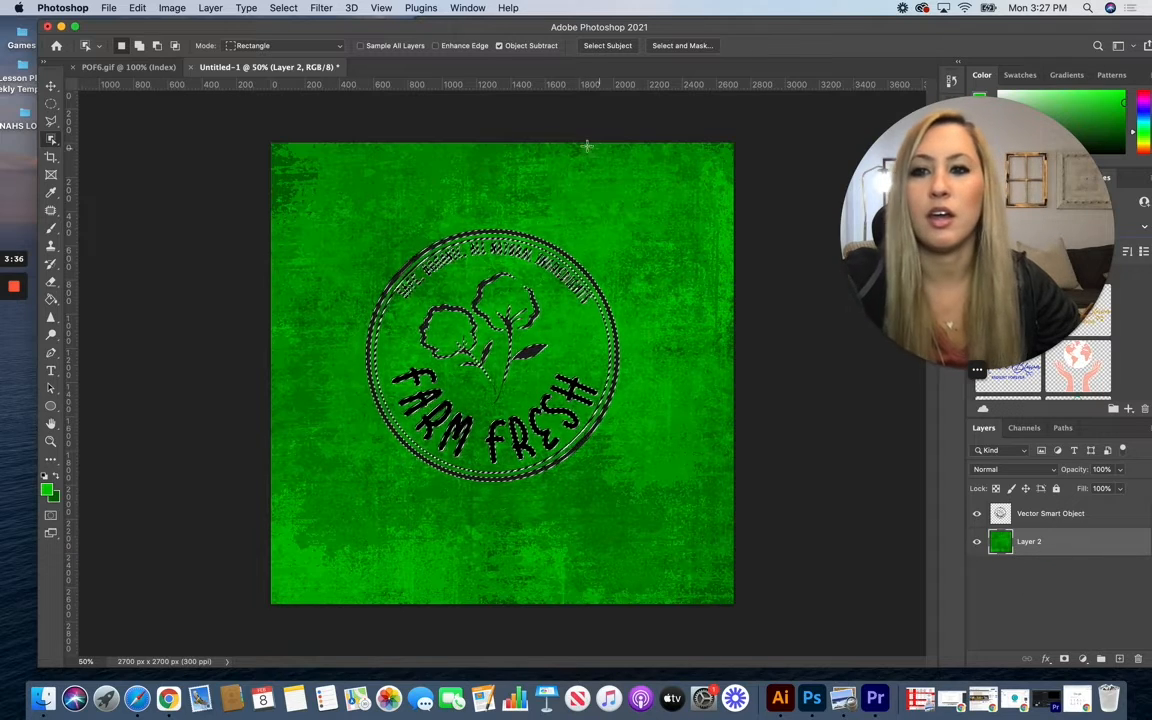
click(285, 9)
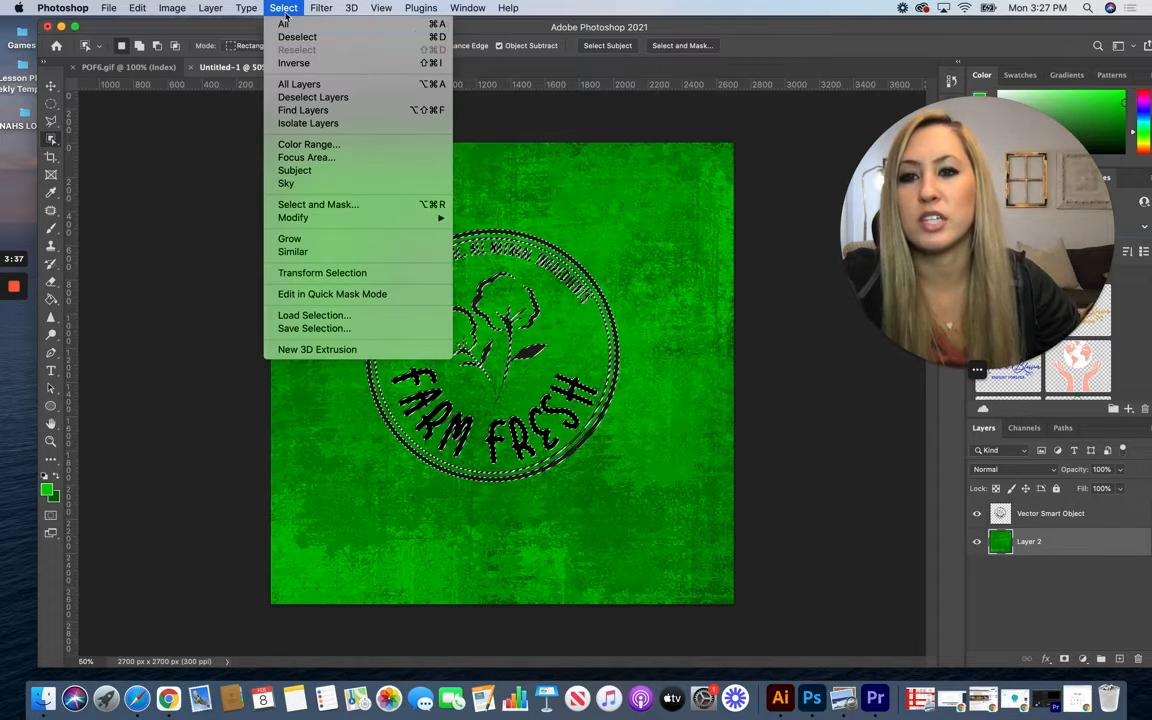
click(324, 64)
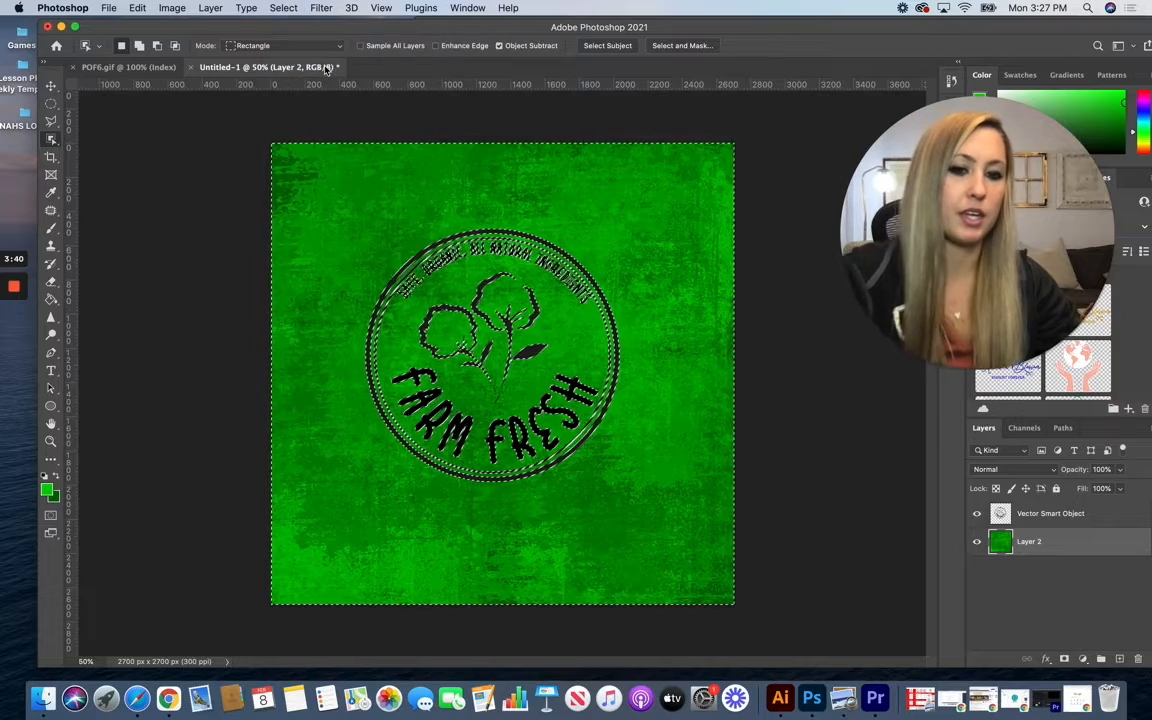
key(Delete)
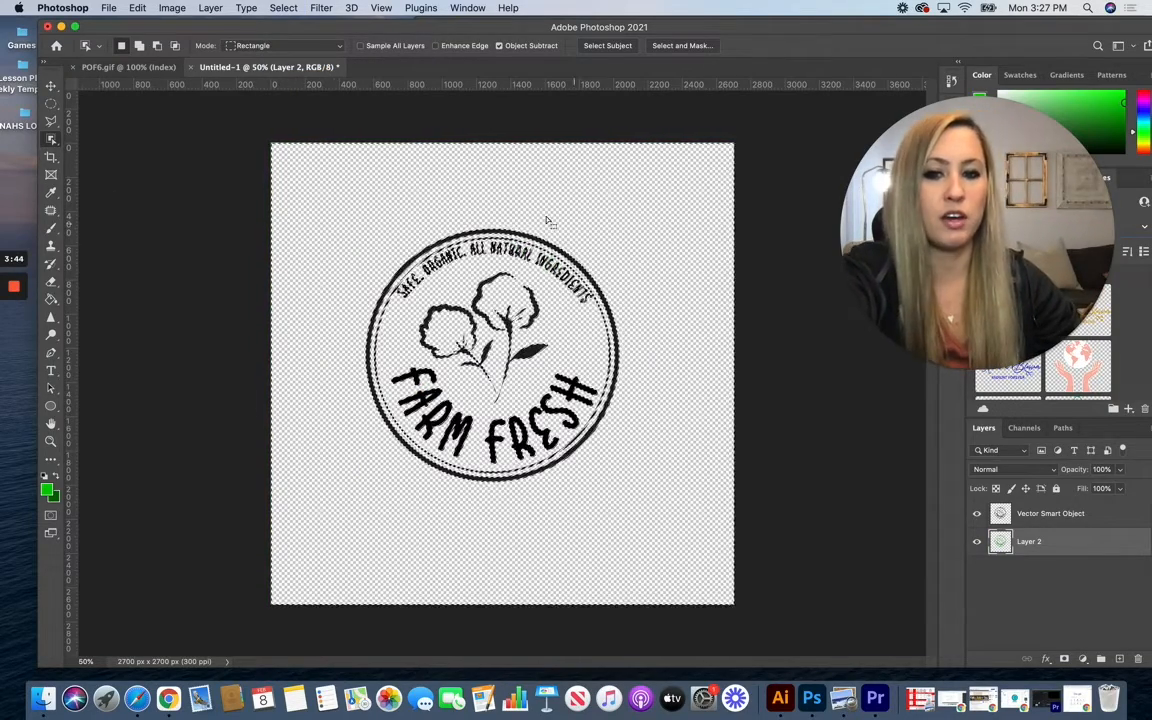
click(977, 515)
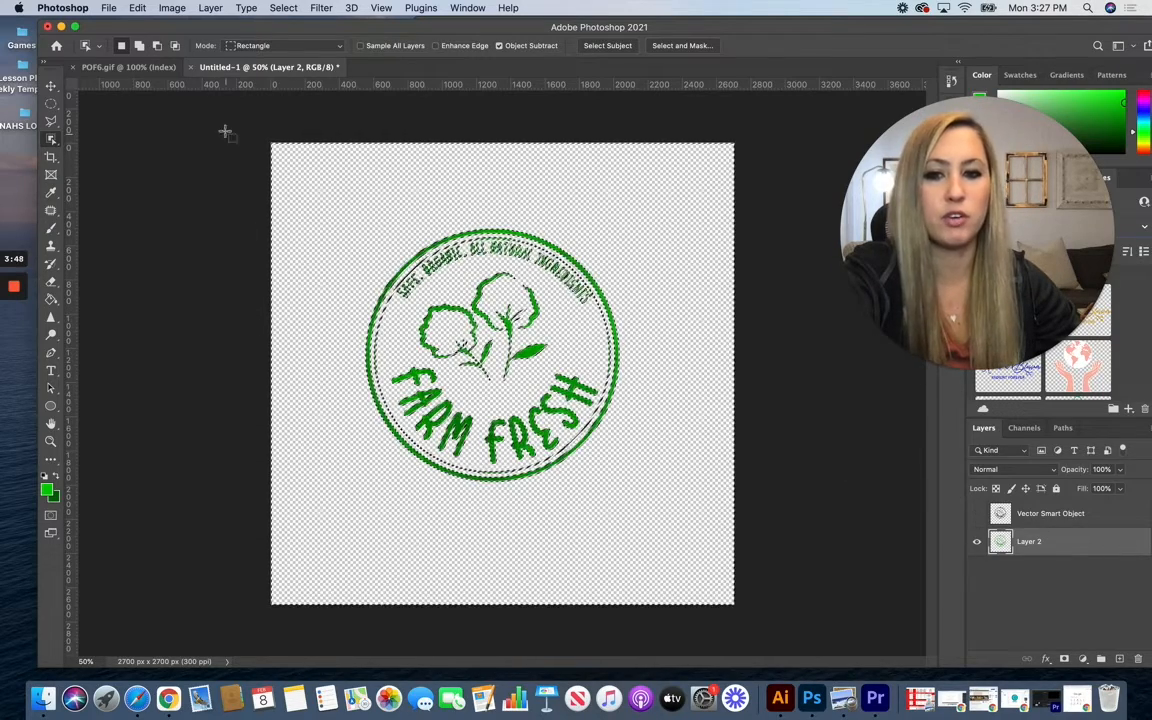
key(m)
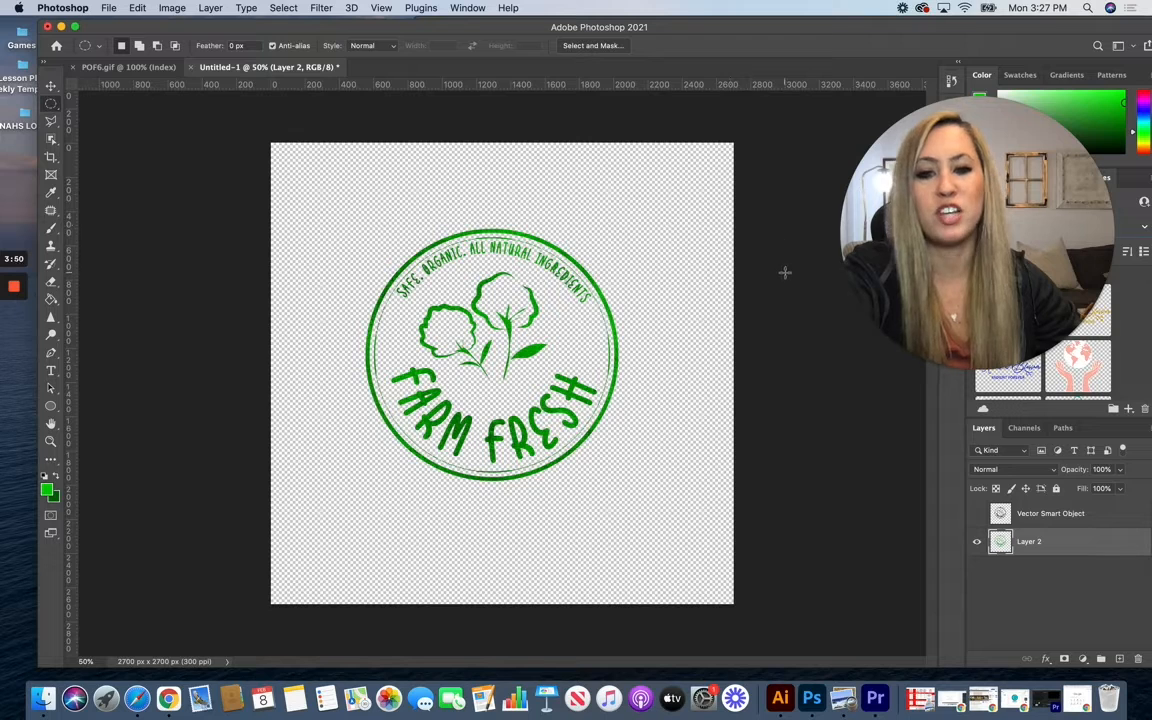
Scale the textured logo on Layer 2 up to 139.40% and reposition it at about X 1304 px, Y 1276 px.
click(57, 86)
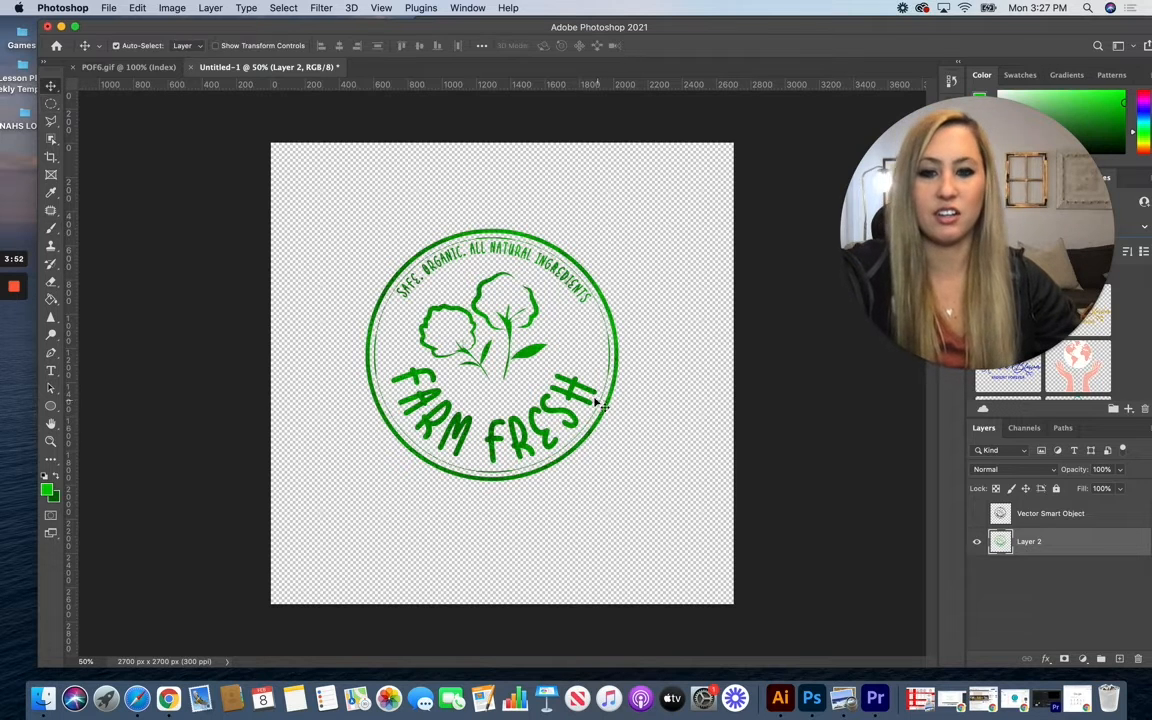
key(super+t)
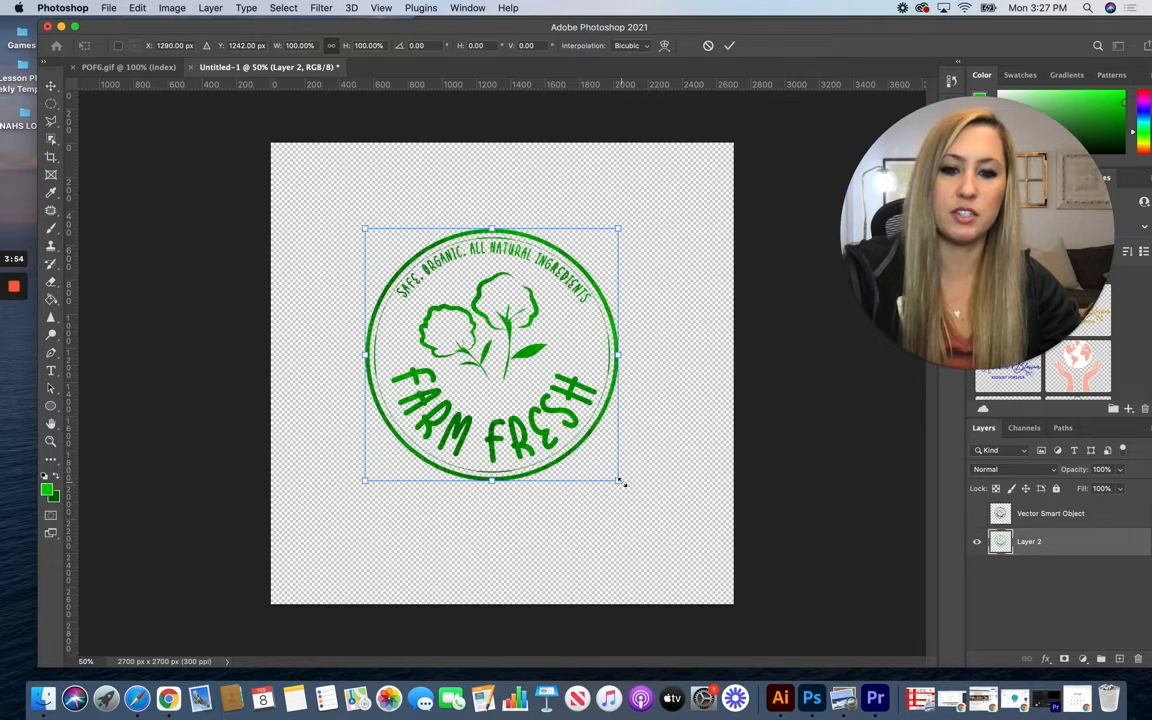
drag(619, 481, 720, 582)
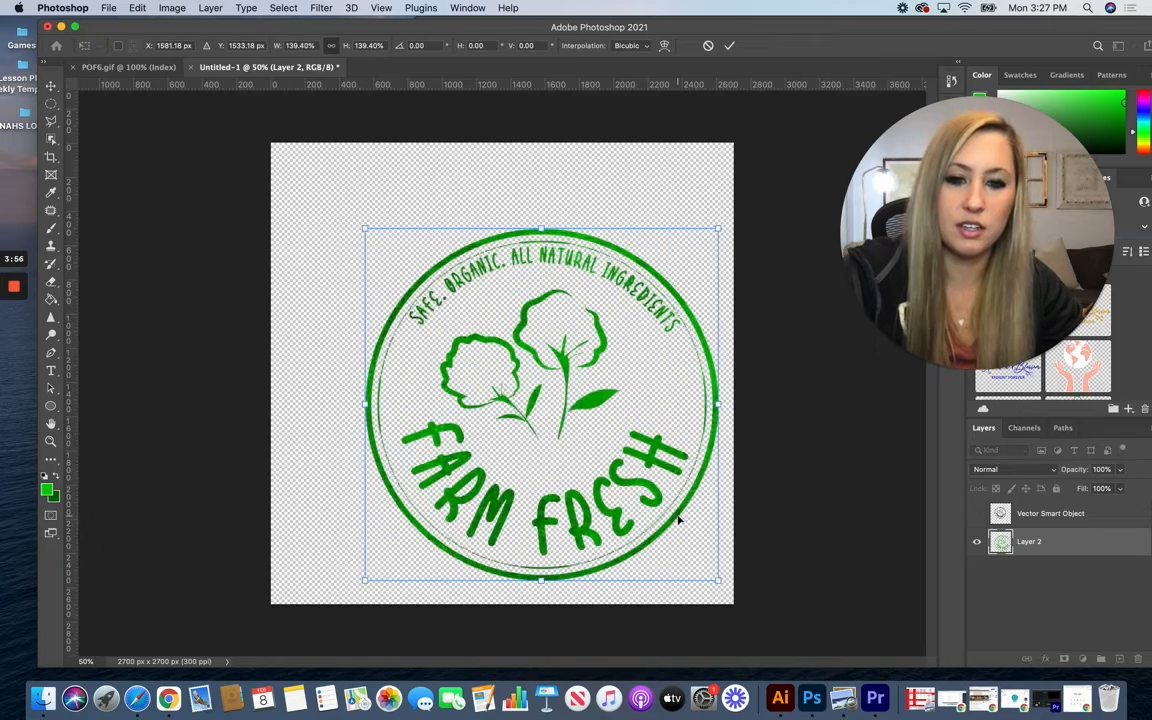
drag(678, 518, 652, 451)
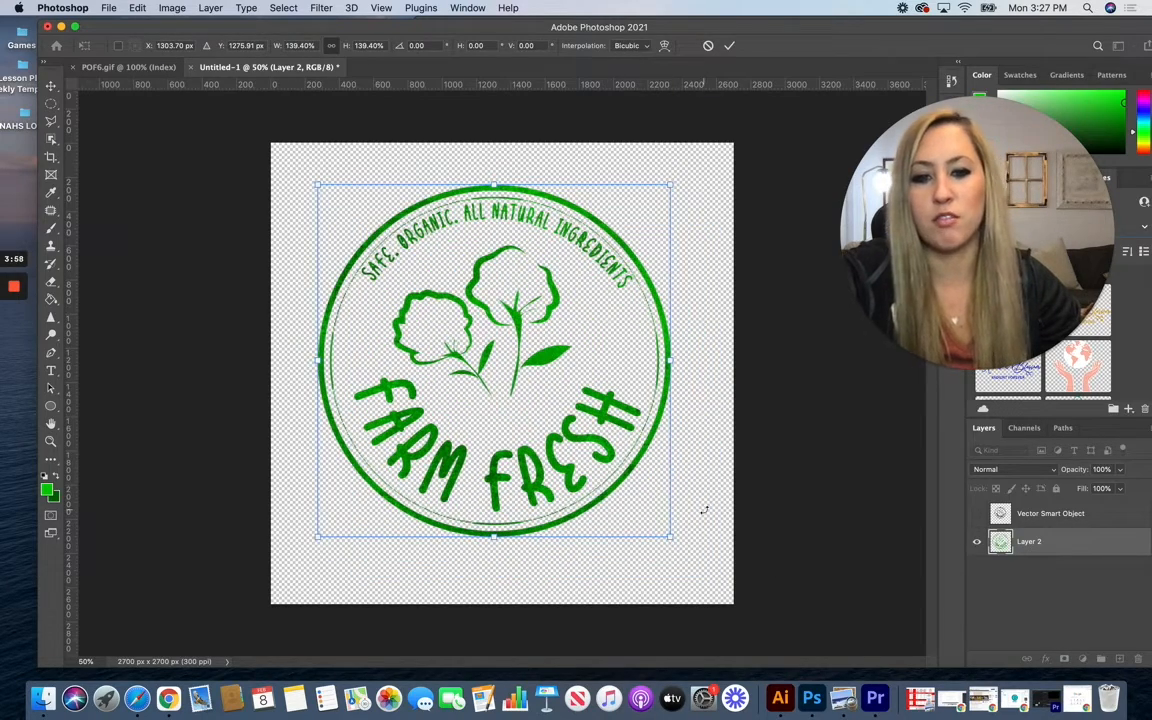
click(51, 103)
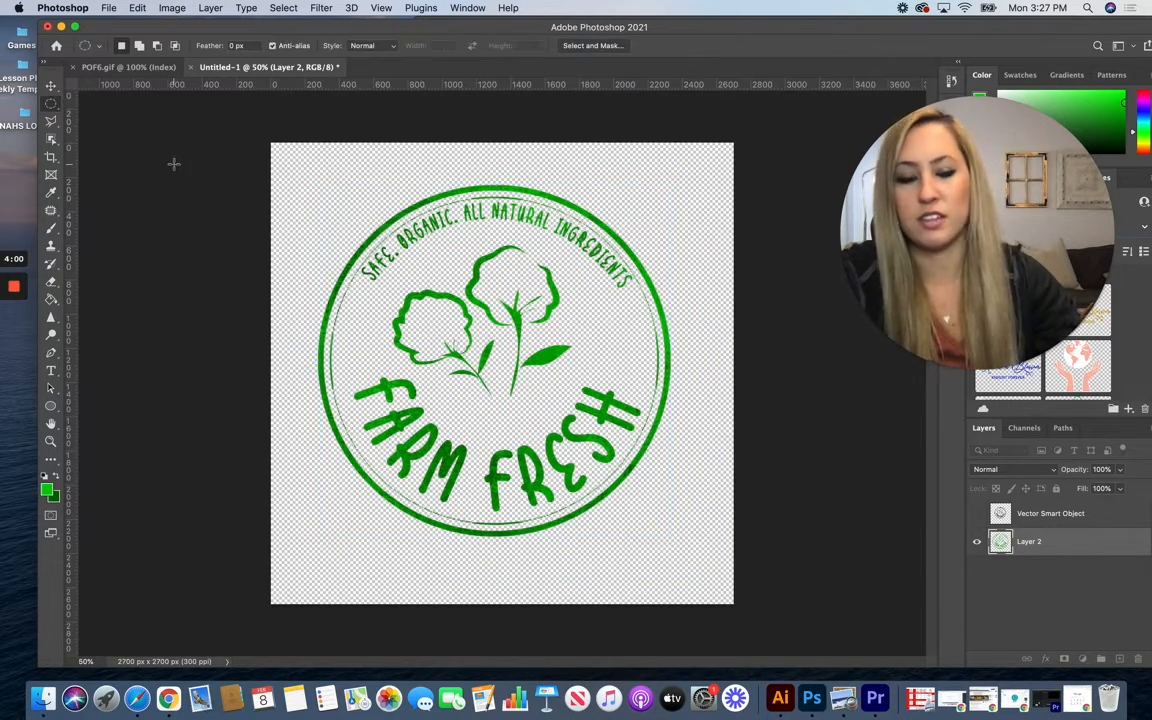
key(super+equal)
key(super+equal)
key(super+equal)
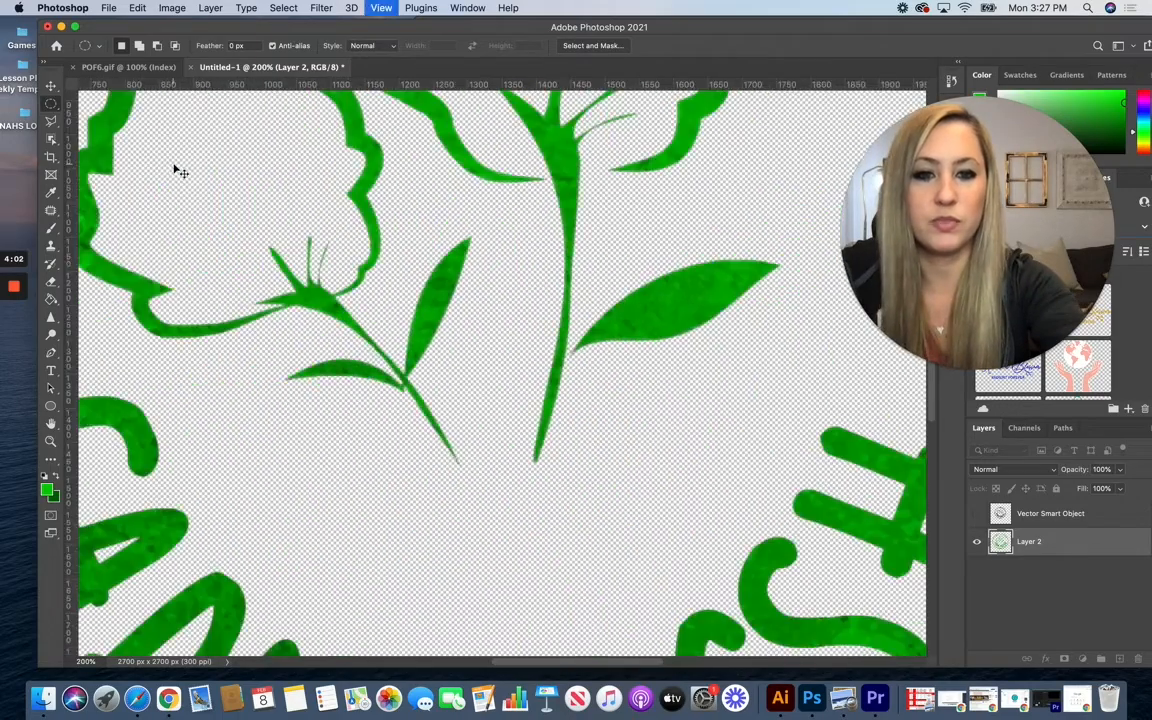
key(super+minus)
key(super+minus)
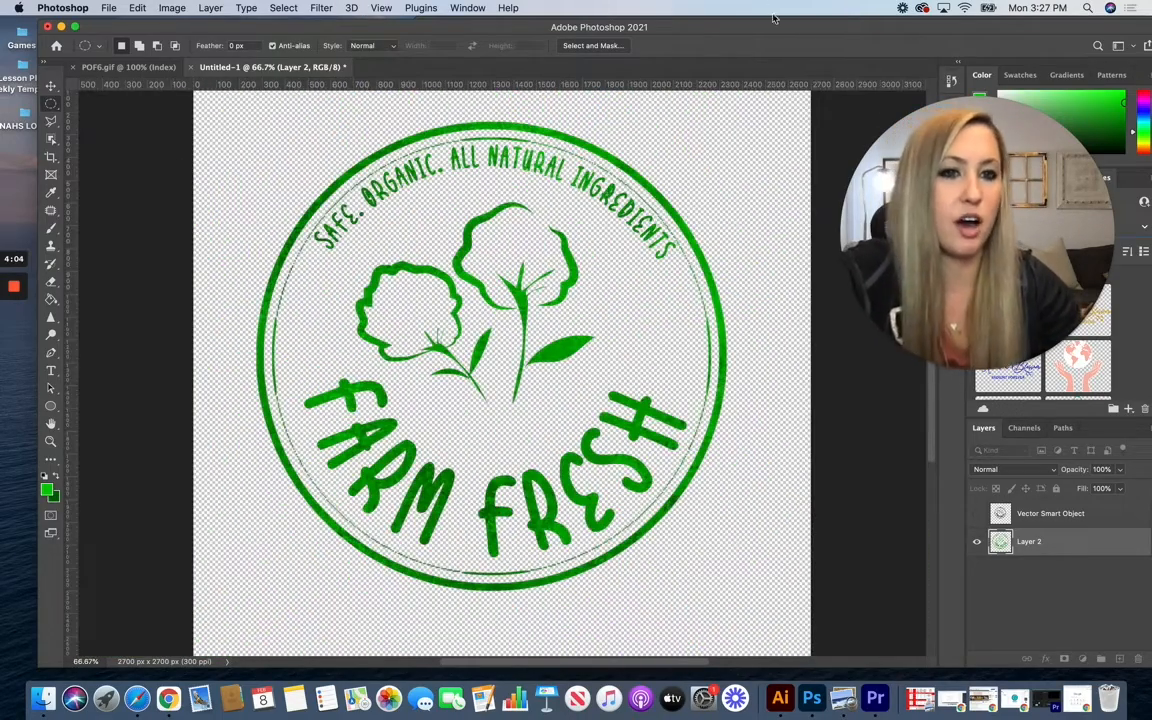
Add a new empty layer directly above Layer 2.
drag(815, 32, 714, 29)
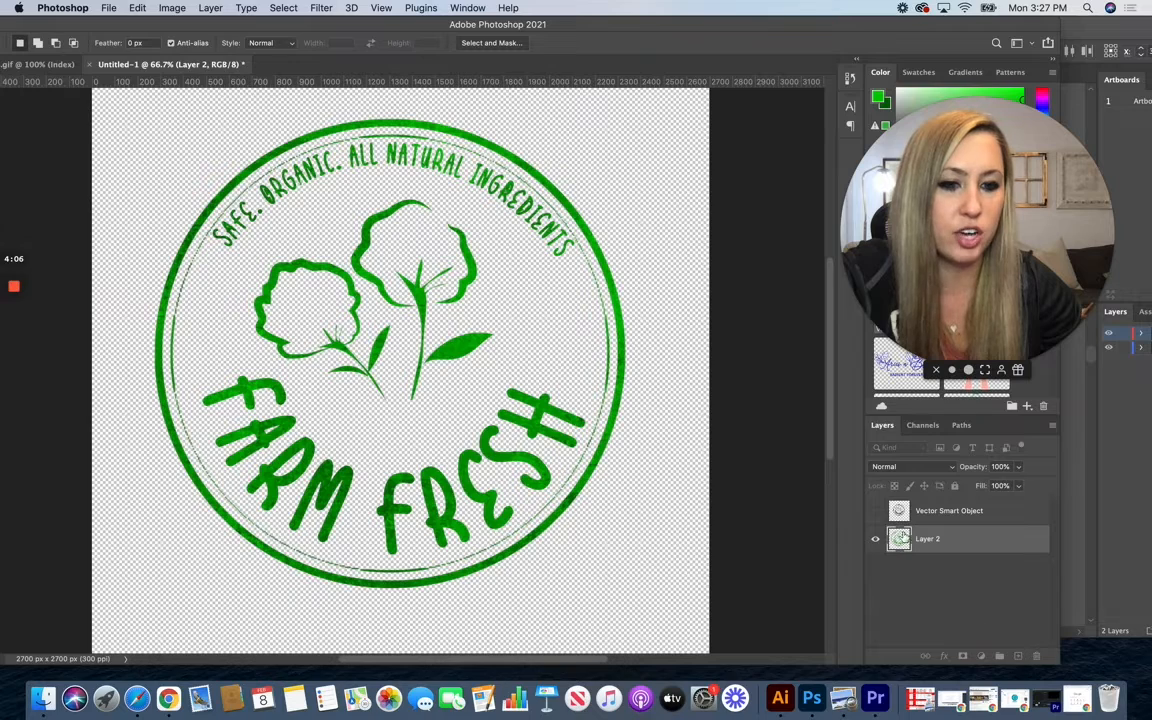
click(1019, 657)
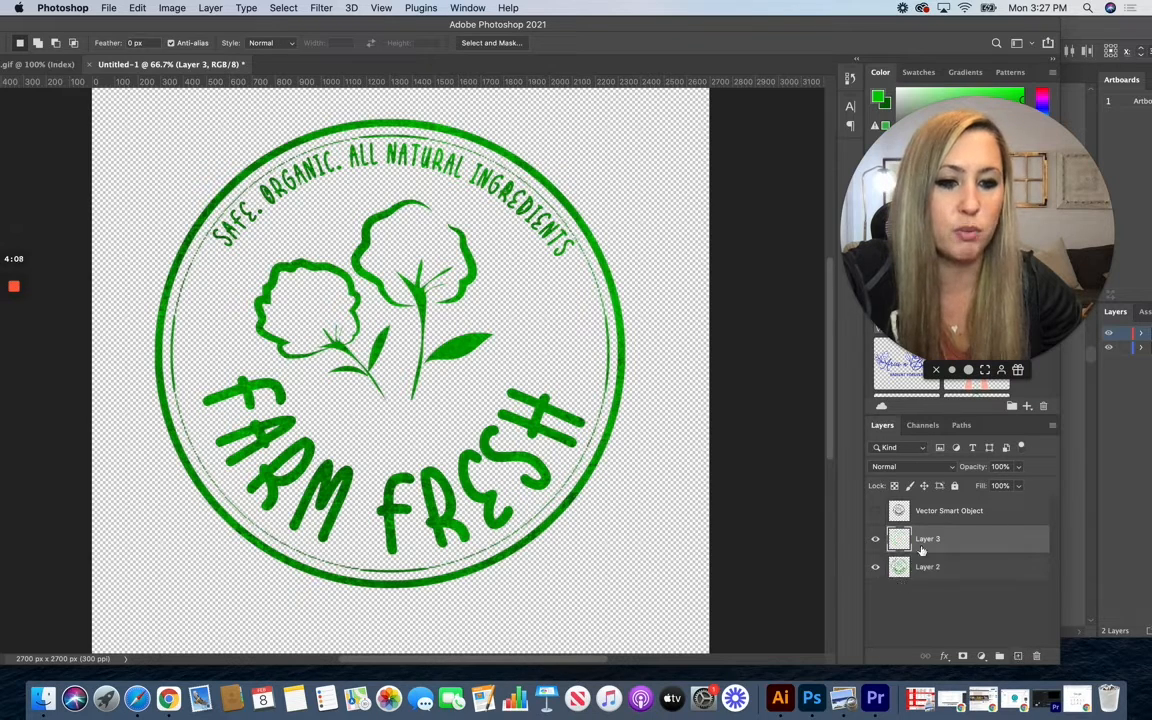
drag(630, 26, 745, 26)
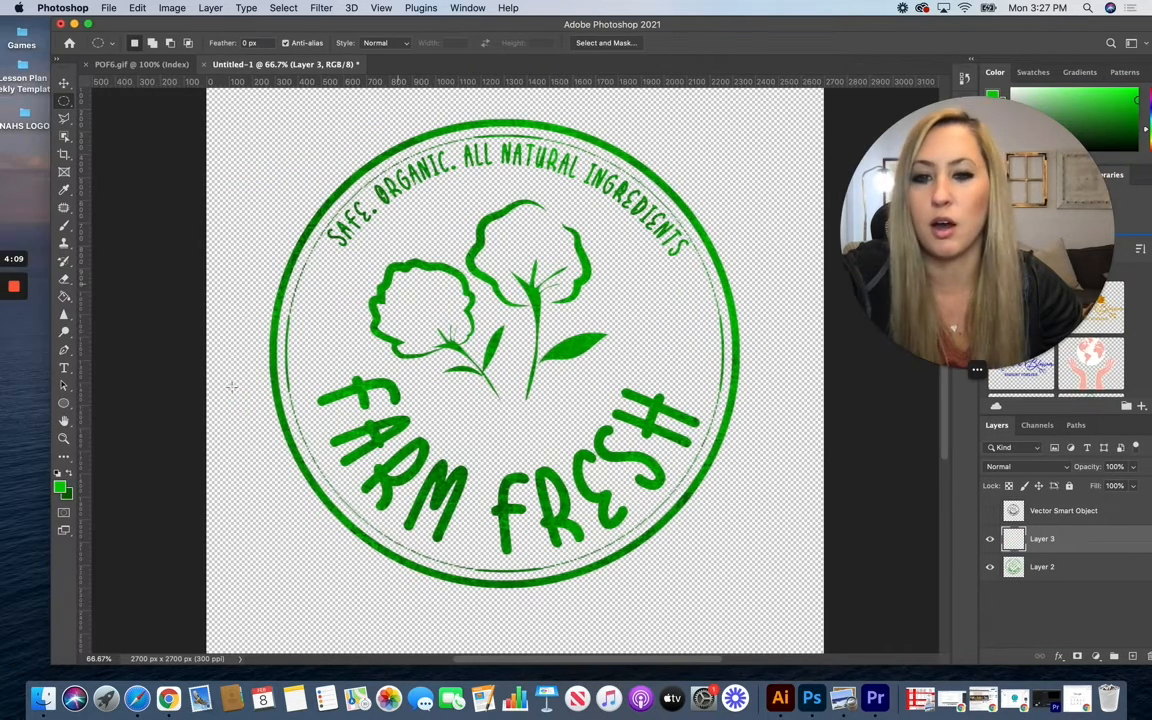
Fill Layer 3 with white (#ffffff) and move it beneath Layer 2 as the logo's background.
click(61, 486)
drag(252, 318, 202, 288)
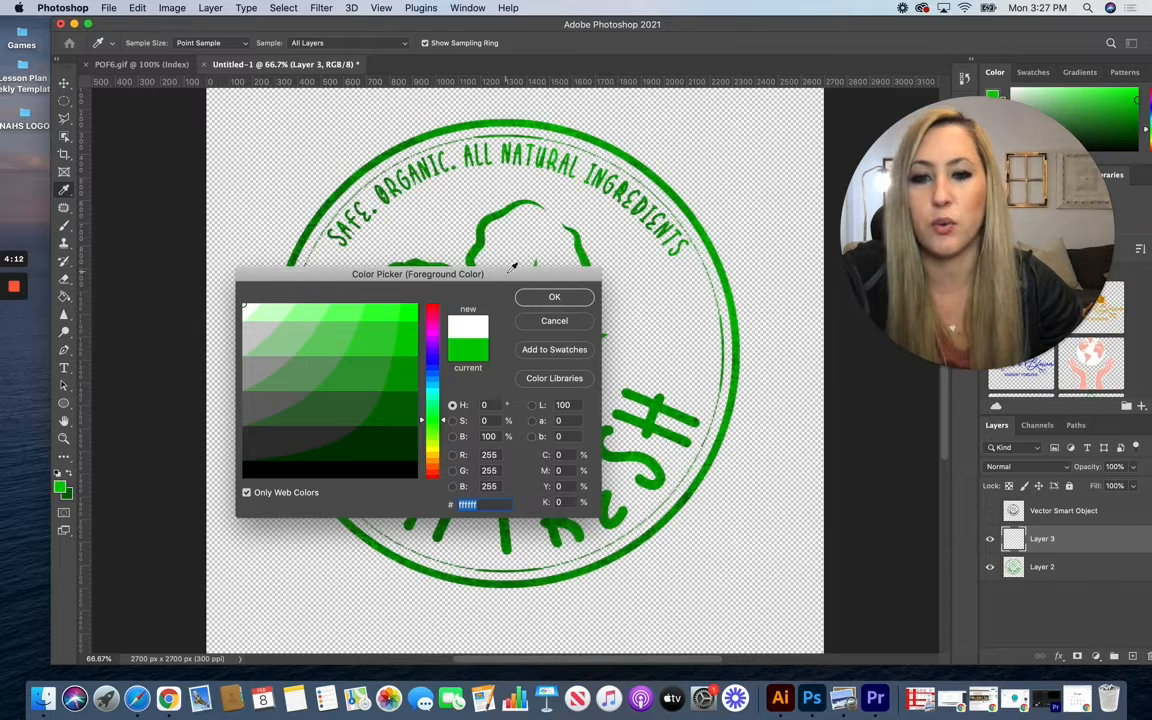
click(553, 297)
key(m)
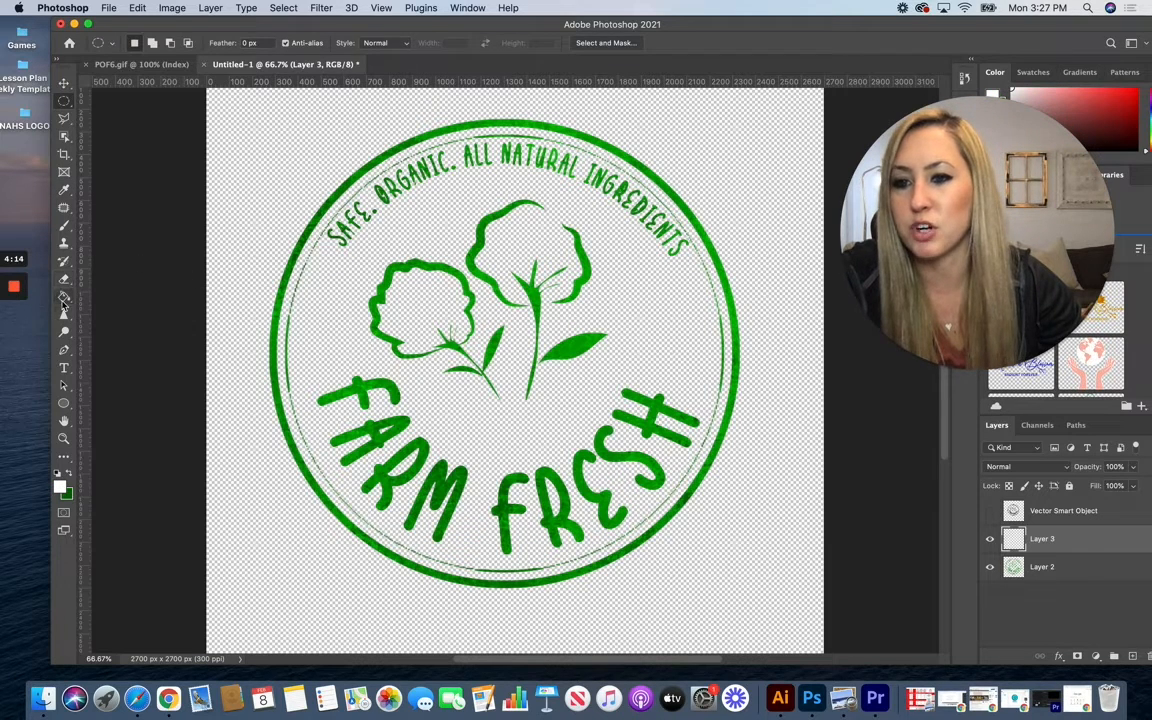
click(63, 297)
click(237, 216)
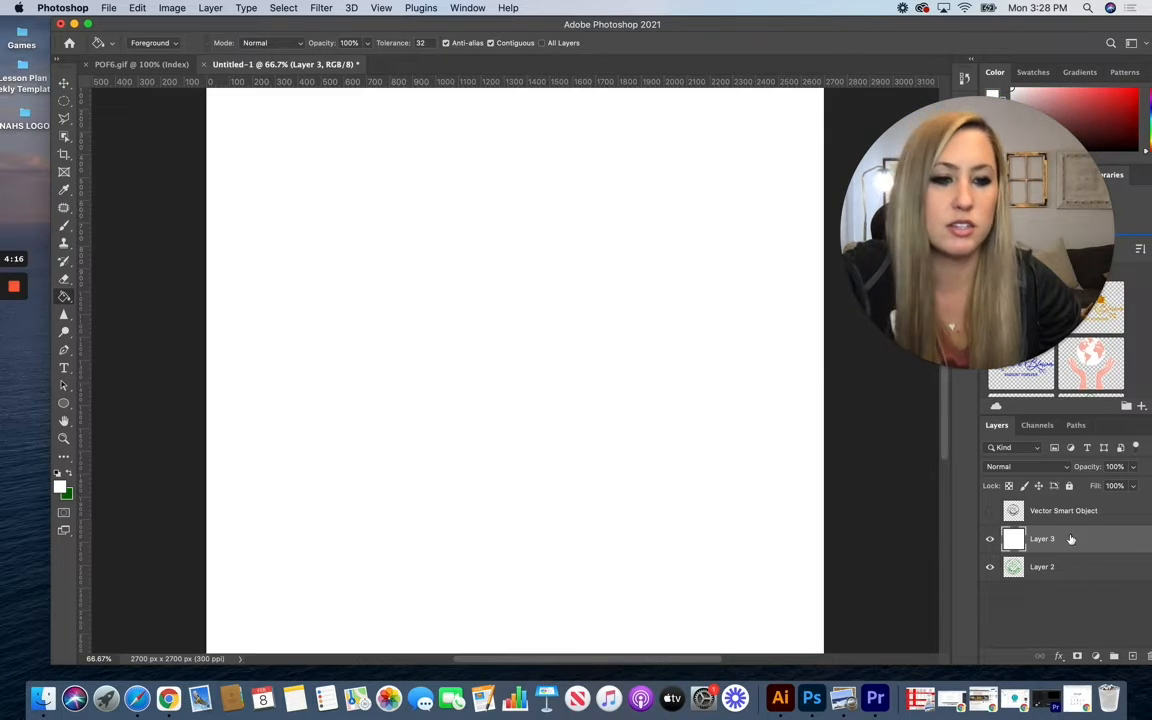
drag(1071, 539, 1060, 580)
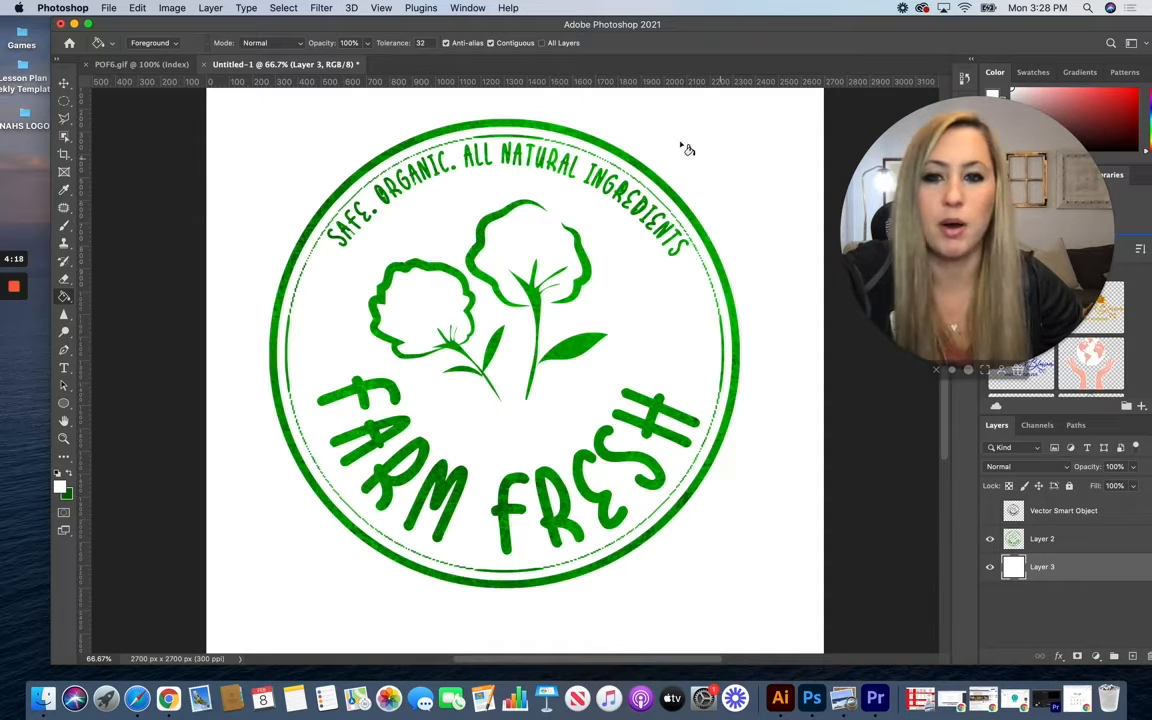
double_click(726, 26)
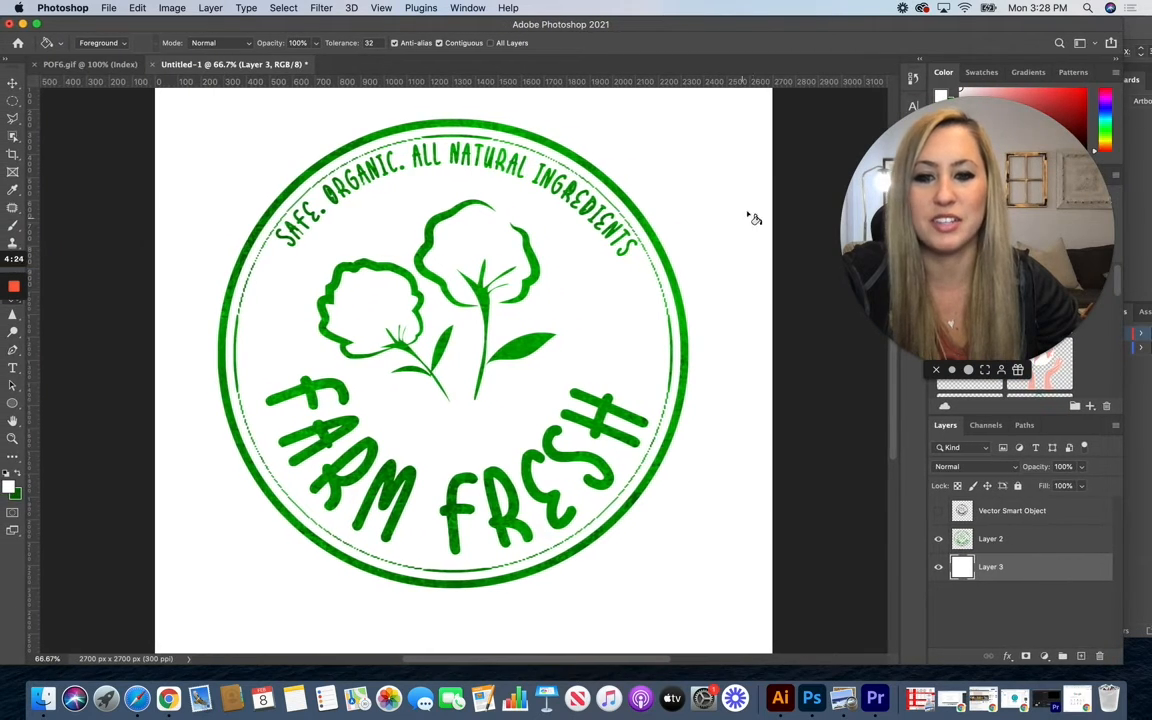
key(super+minus)
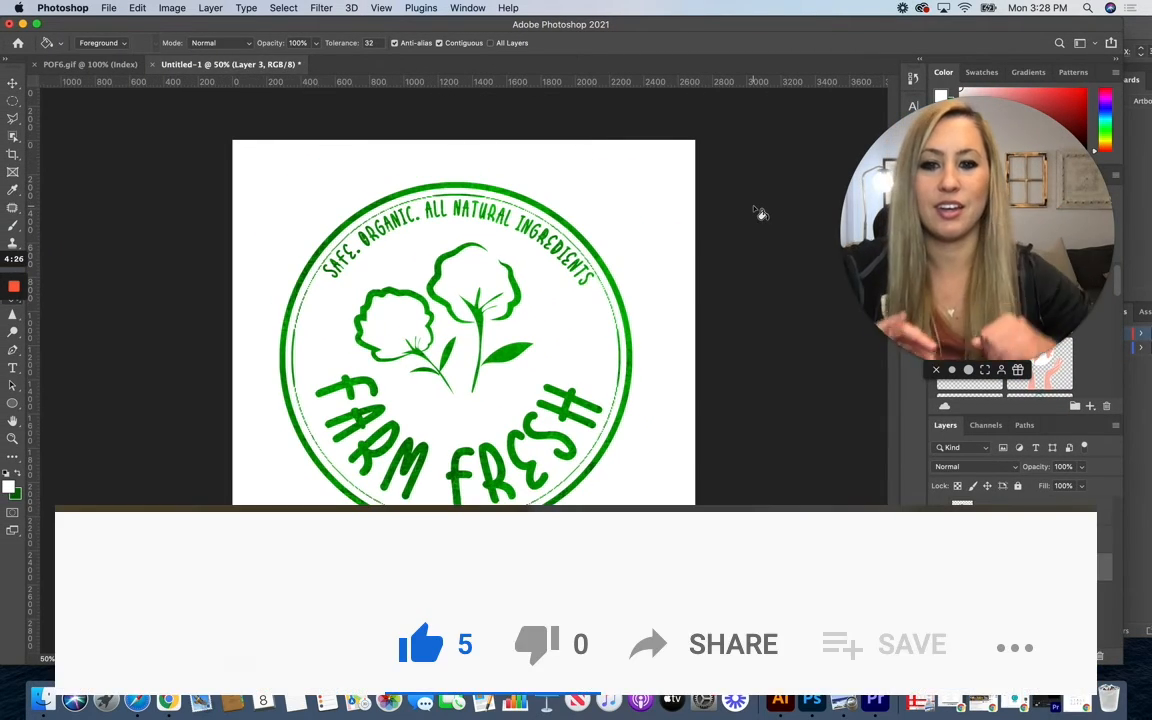